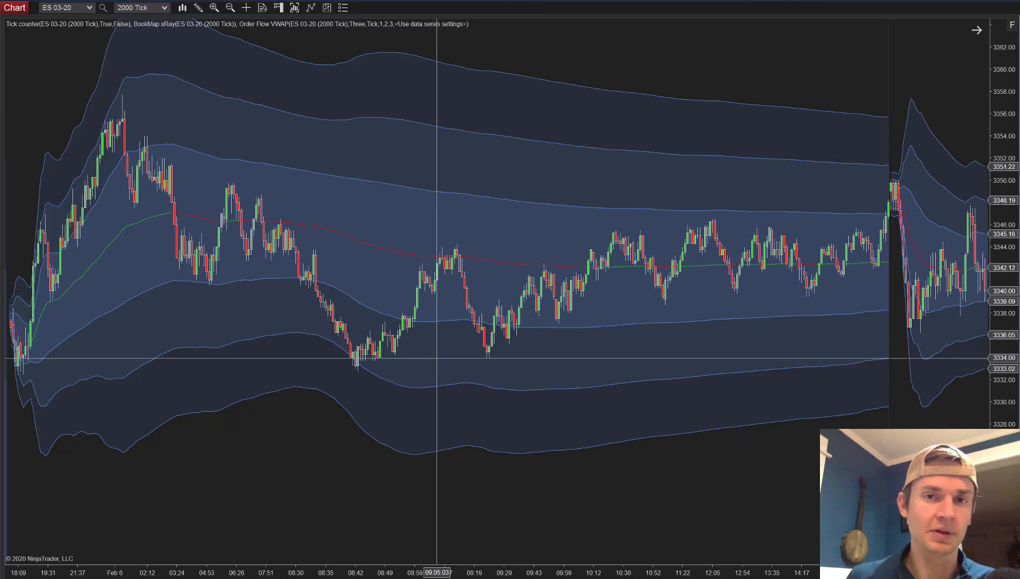
Set the Order Flow VWAP indicator's colors for above price and below price both to Violet and apply them to the chart
click(363, 244)
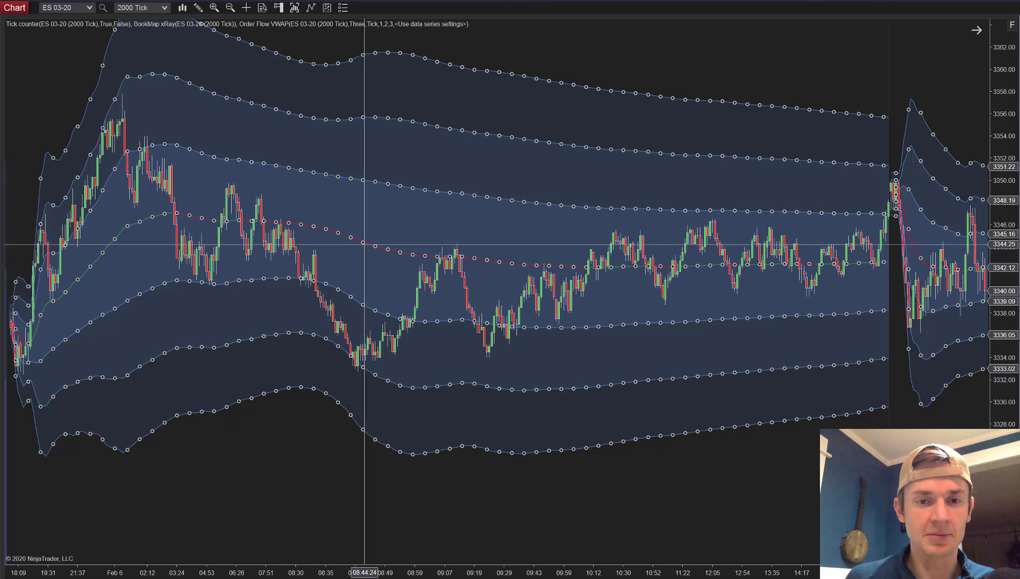
right_click(364, 245)
click(387, 298)
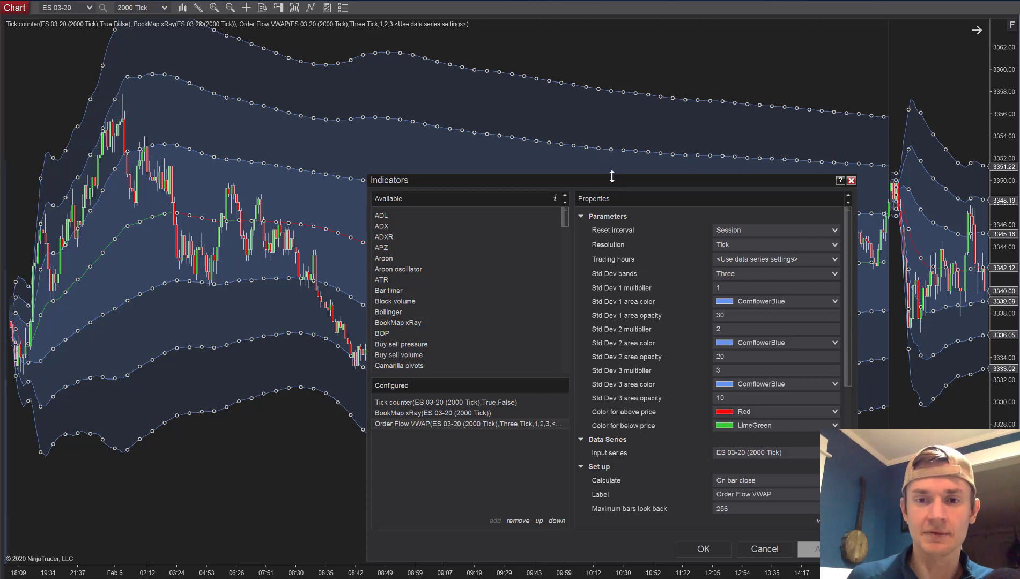
drag(618, 181, 520, 103)
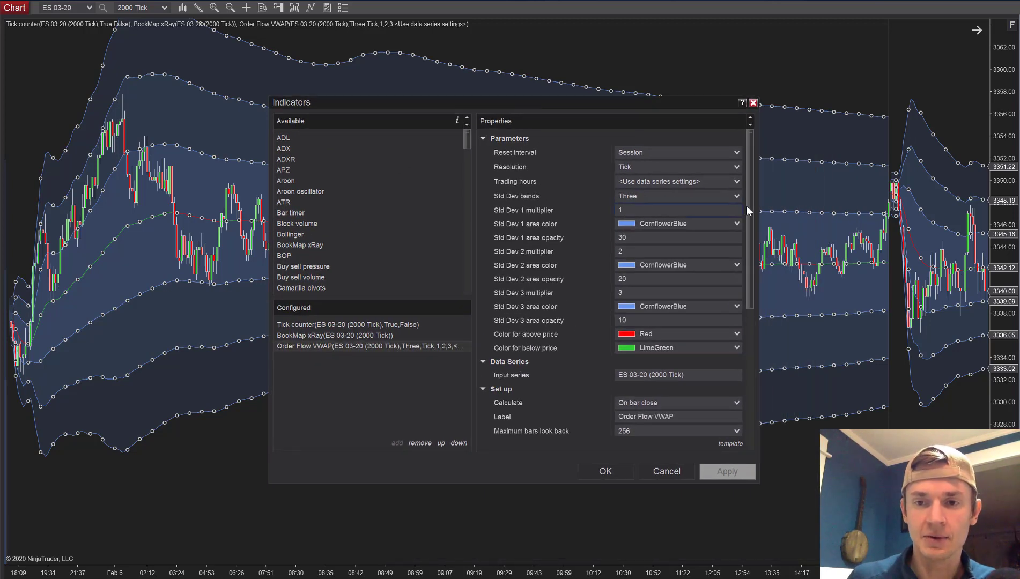
scroll(748, 217, down, 4)
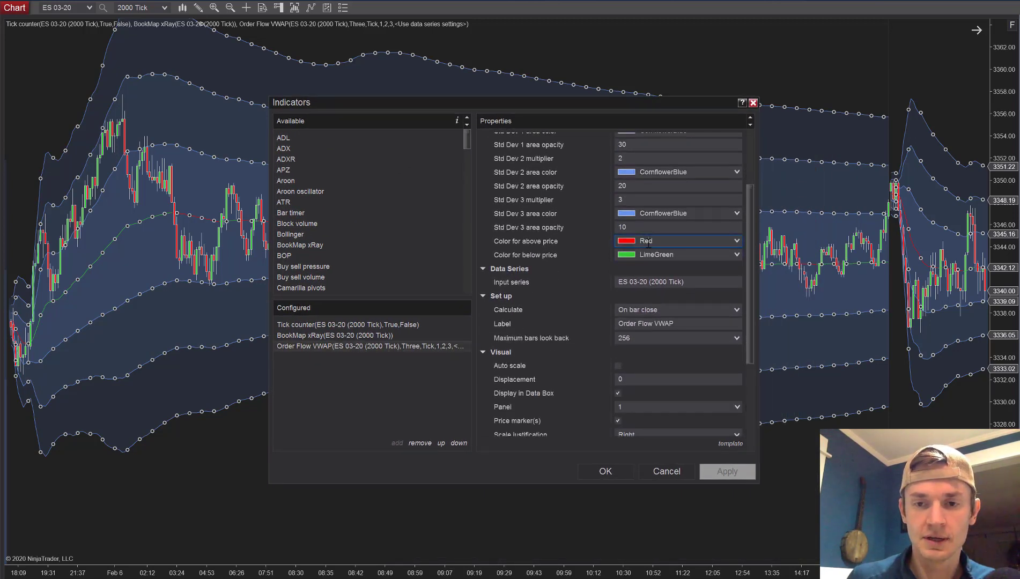
click(733, 241)
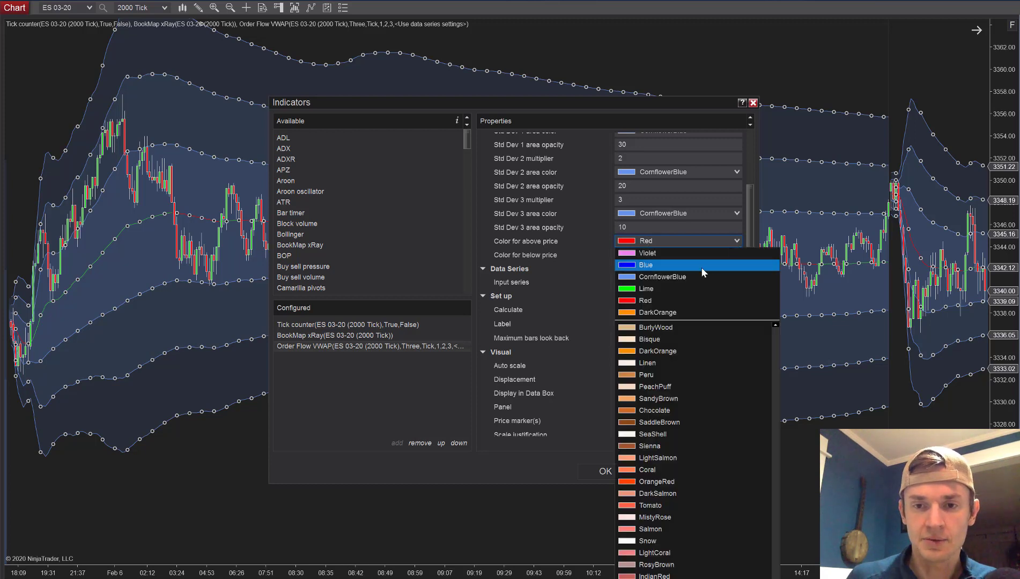
click(664, 254)
click(735, 255)
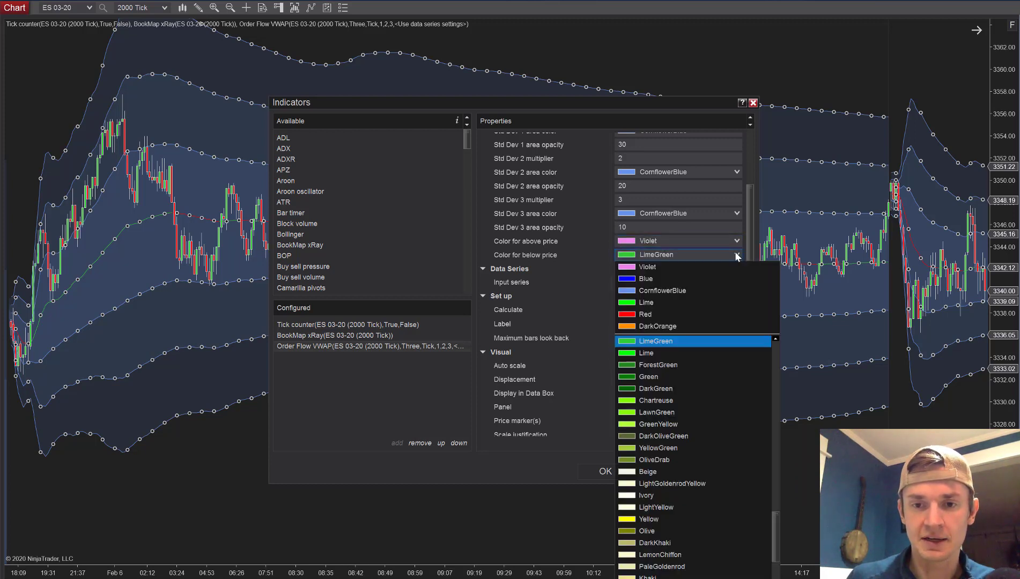
click(649, 268)
click(727, 471)
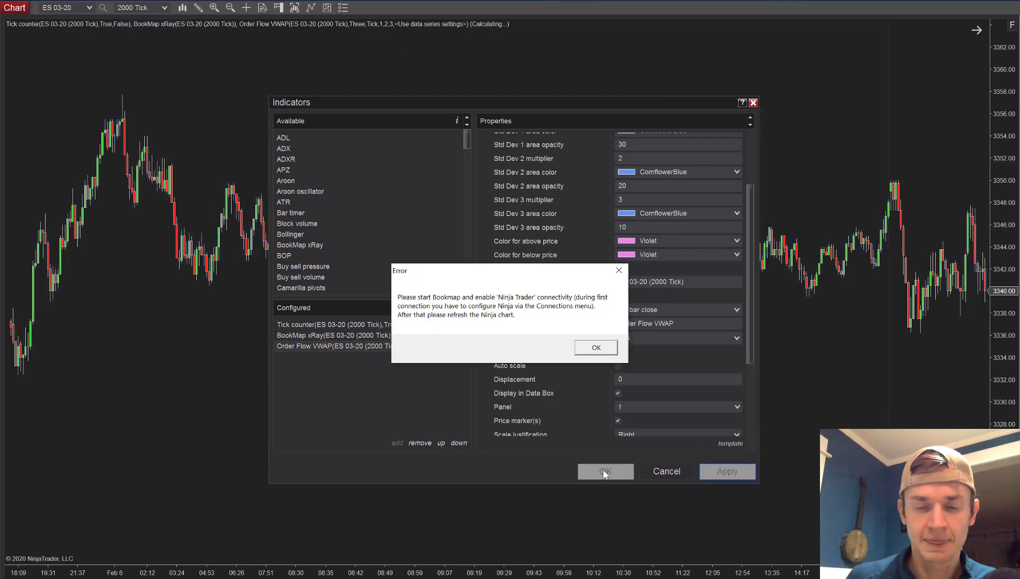
click(593, 347)
click(605, 471)
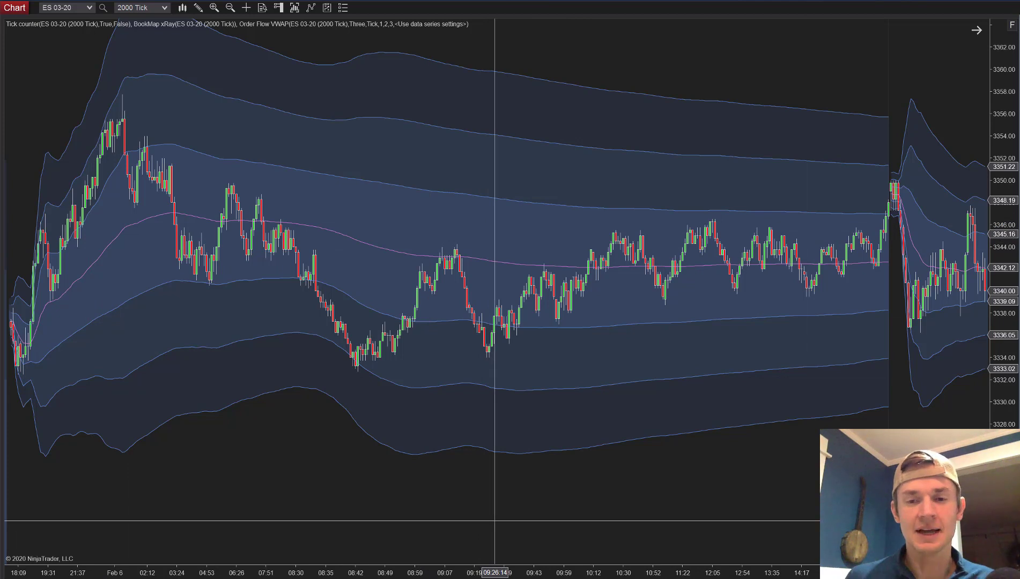
Change the Order Flow VWAP indicator's reset interval to Week and apply it to the chart
right_click(369, 246)
click(392, 300)
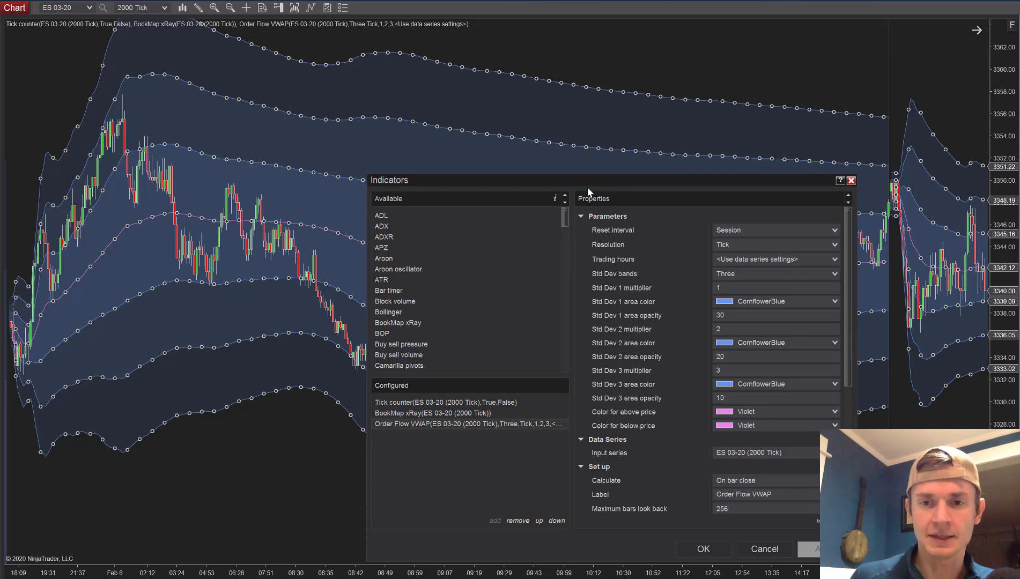
drag(586, 180, 500, 99)
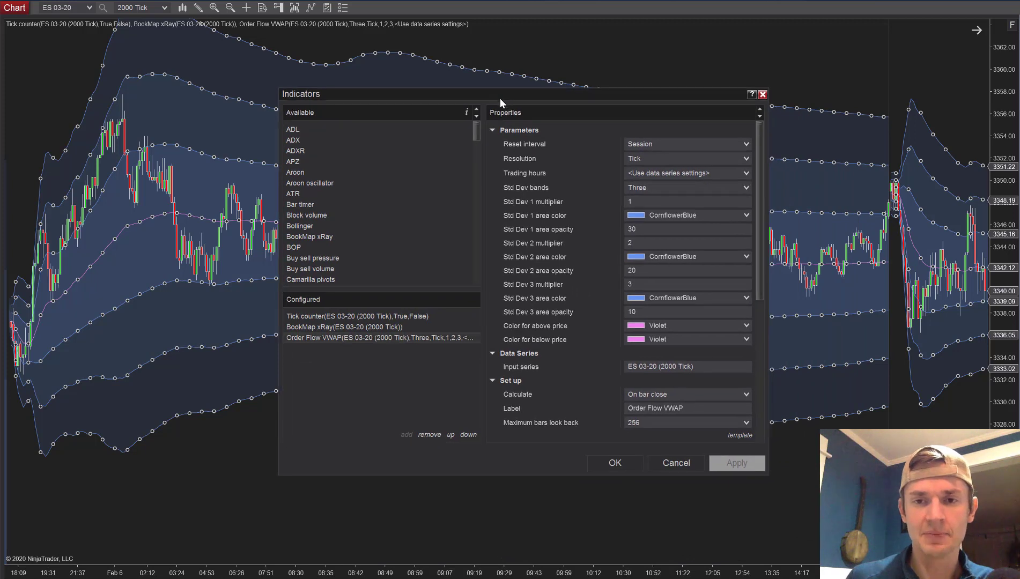
click(652, 143)
click(652, 143)
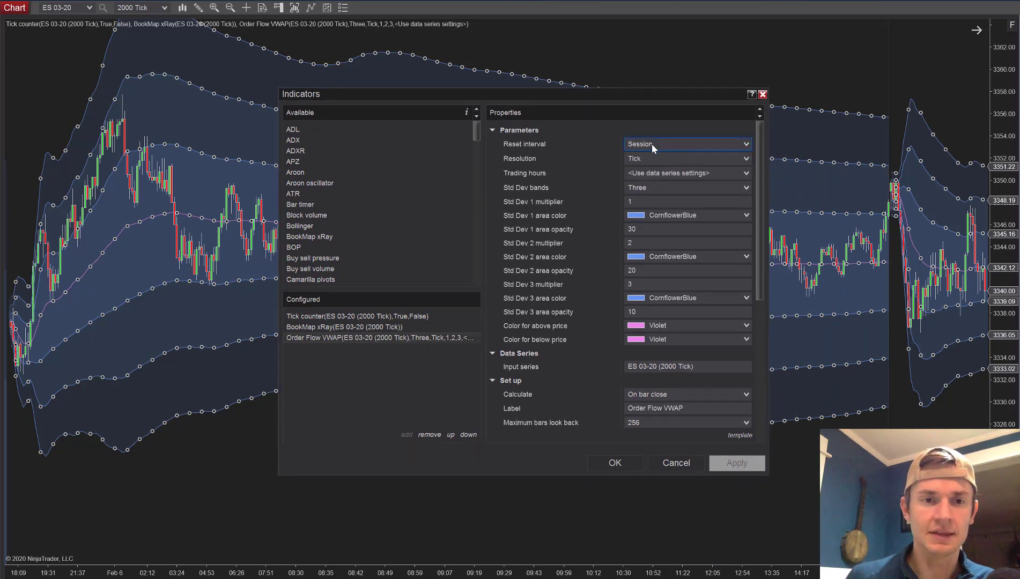
click(652, 143)
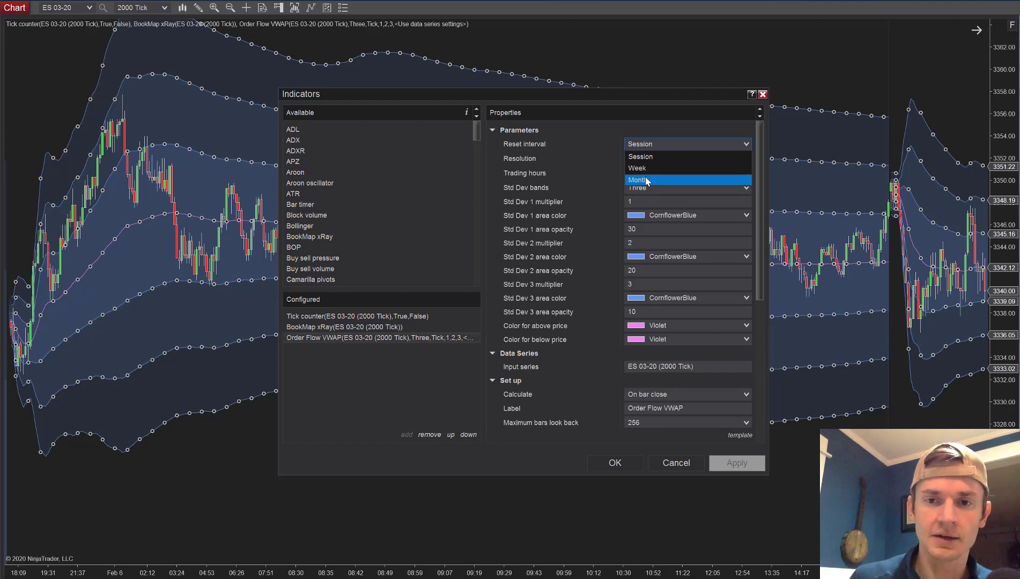
click(646, 169)
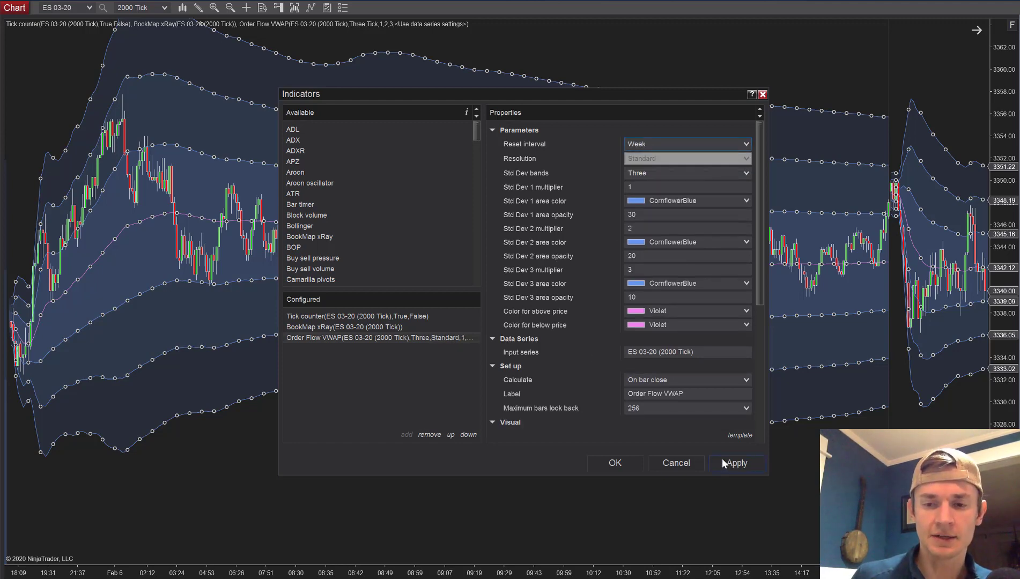
click(724, 463)
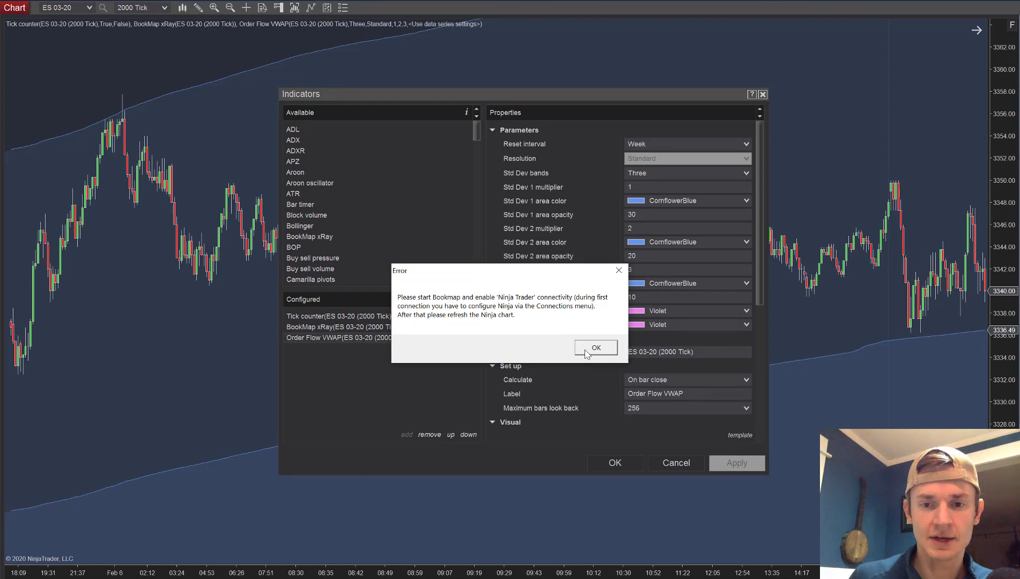
click(586, 353)
click(617, 461)
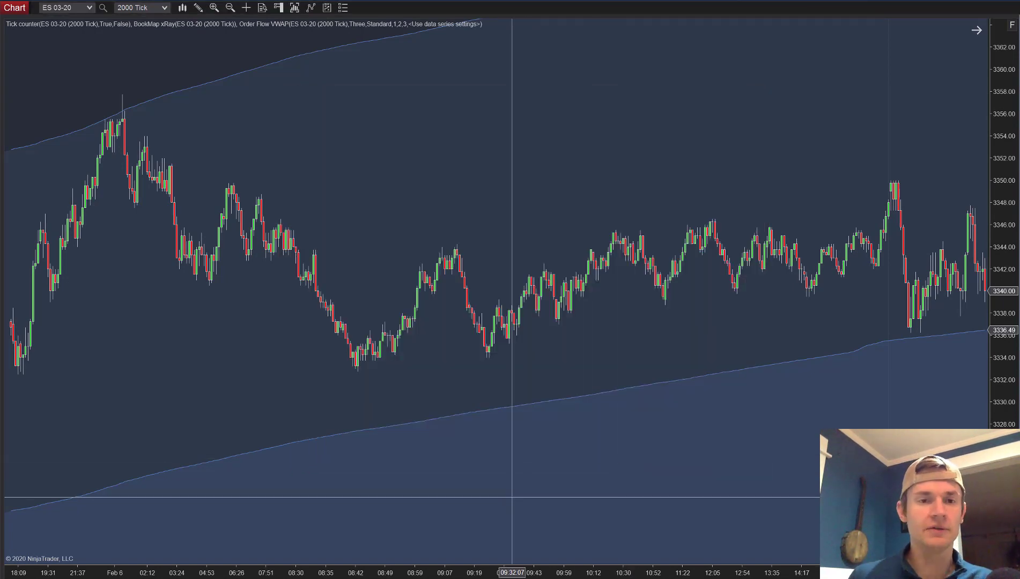
Examine how price moves relative to the weekly VWAP and its standard deviation bands over the surrounding sessions
drag(407, 569, 540, 573)
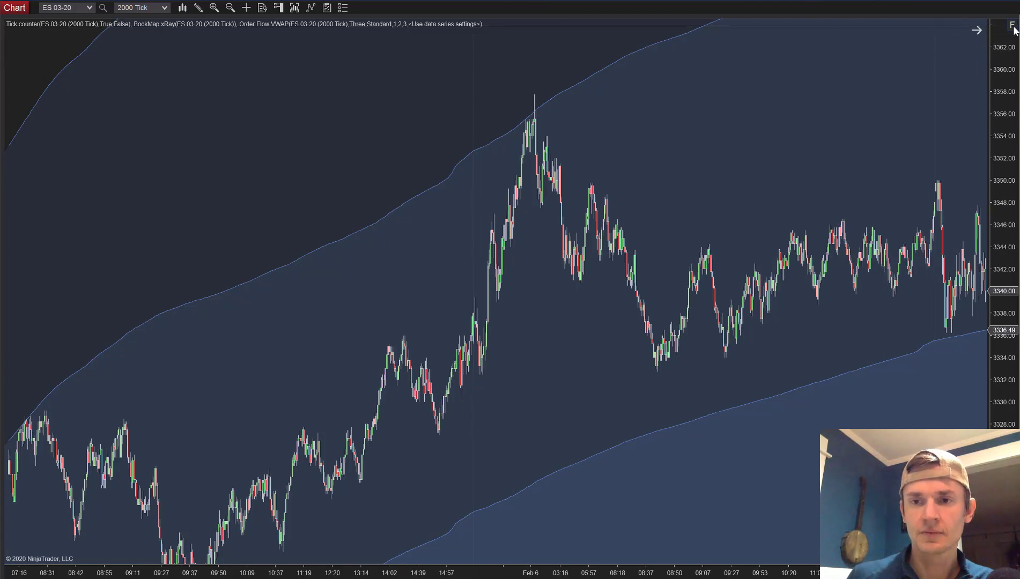
click(1012, 27)
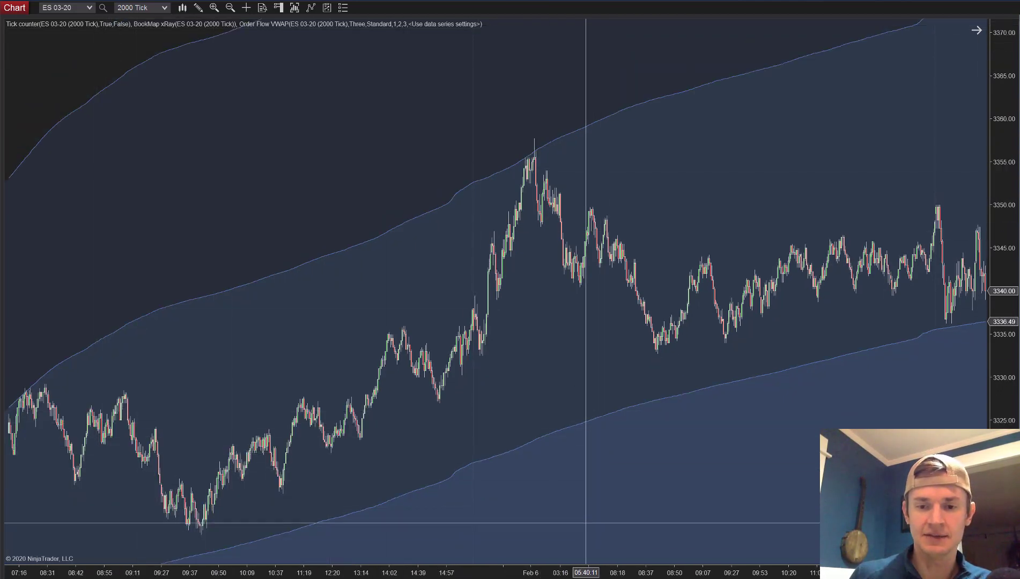
drag(553, 572, 630, 573)
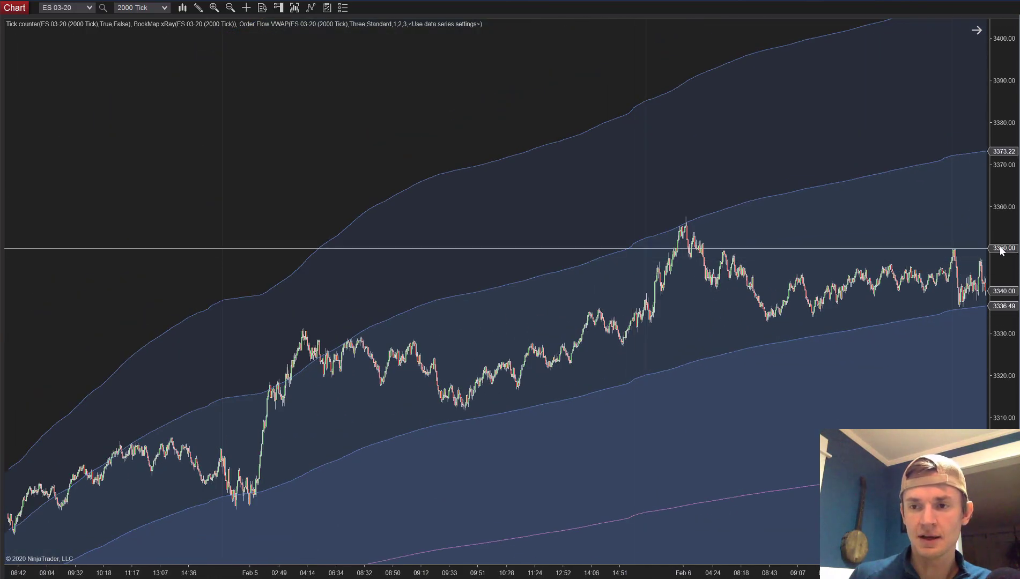
drag(1000, 251, 1000, 509)
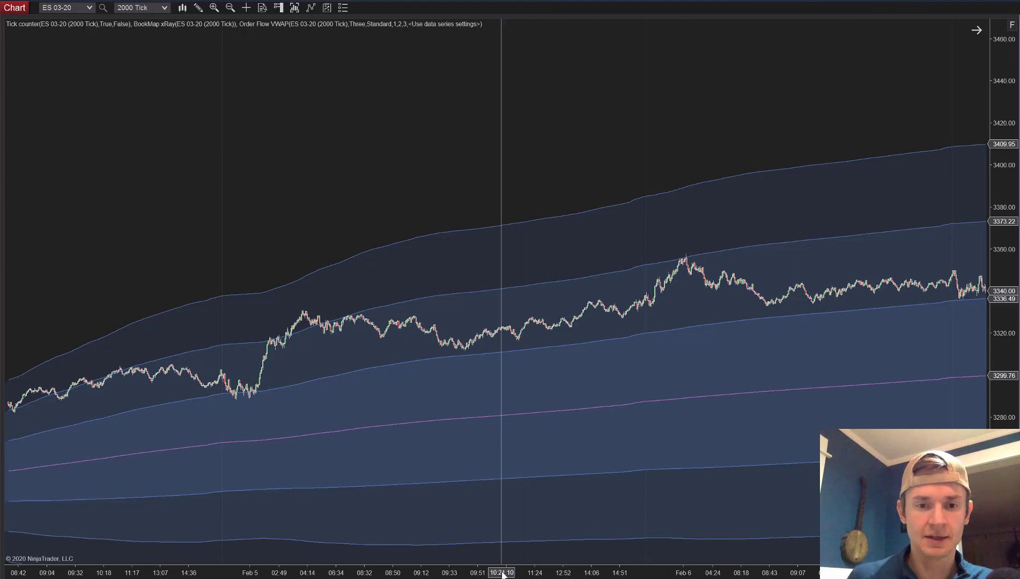
drag(501, 573, 328, 573)
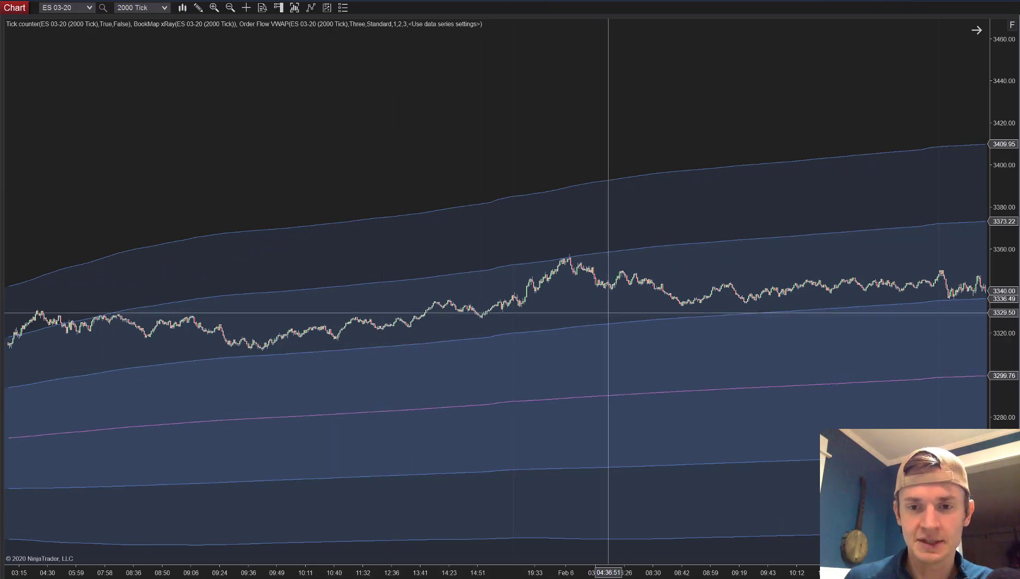
drag(611, 312, 368, 364)
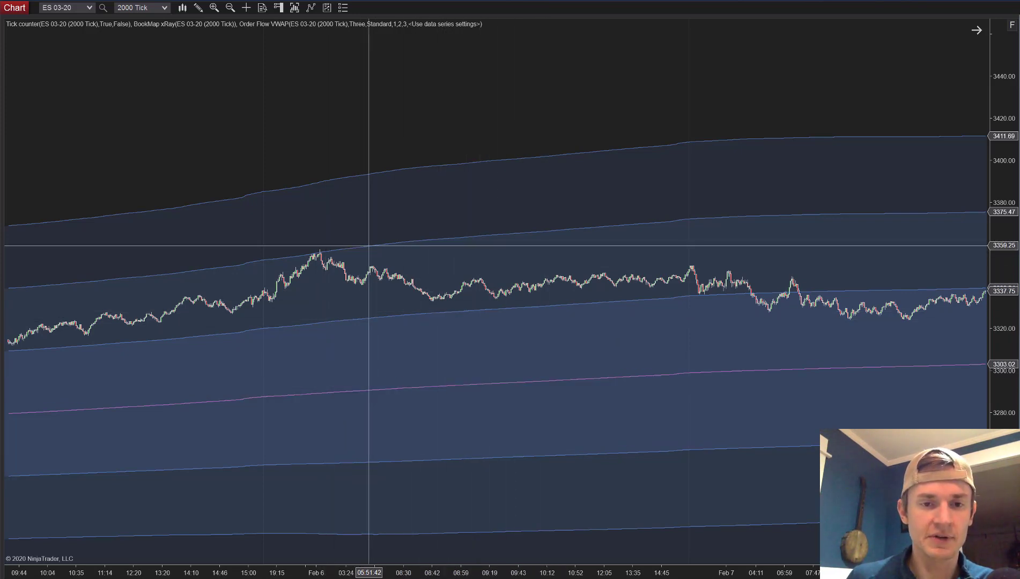
scroll(501, 305, up, 10)
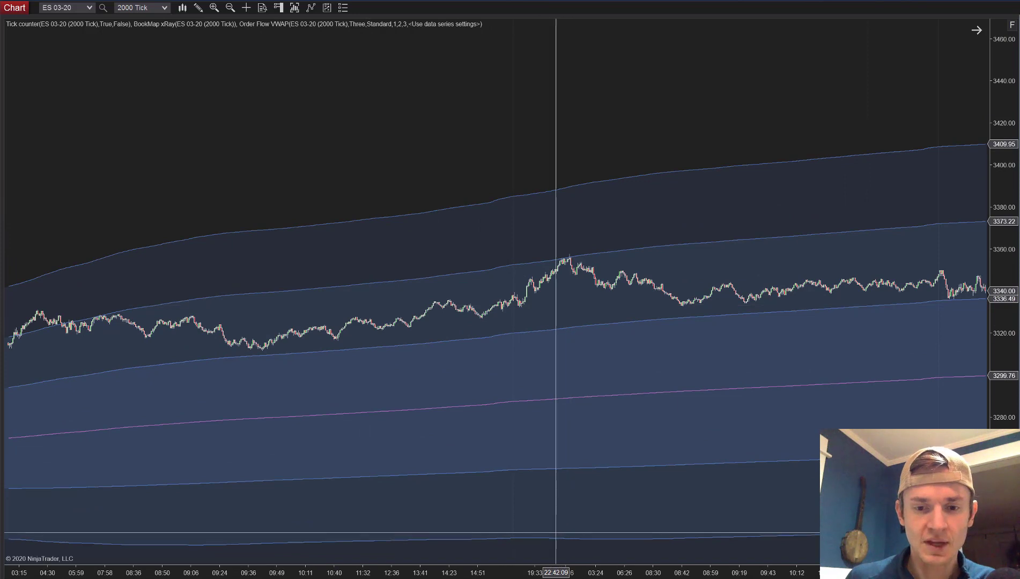
scroll(563, 429, down, 5)
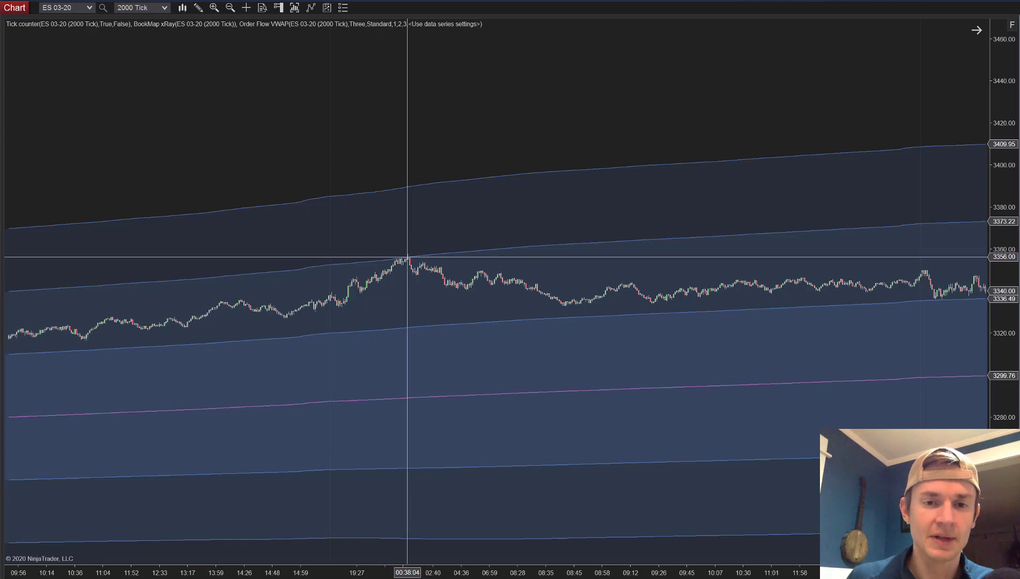
Set the weekly VWAP's colors for above price and below price both to Lime and apply them to the chart
click(560, 318)
right_click(561, 320)
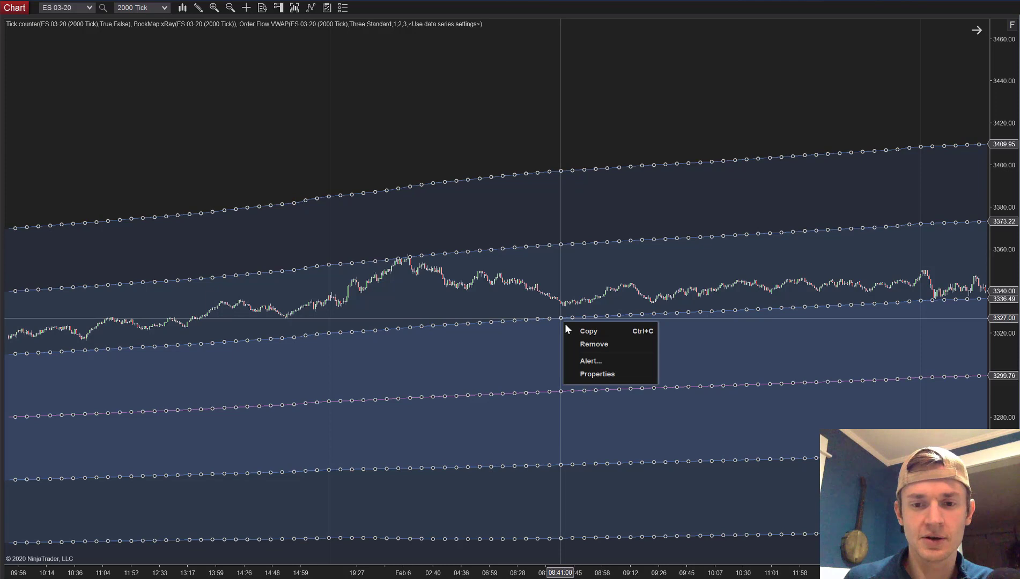
click(592, 377)
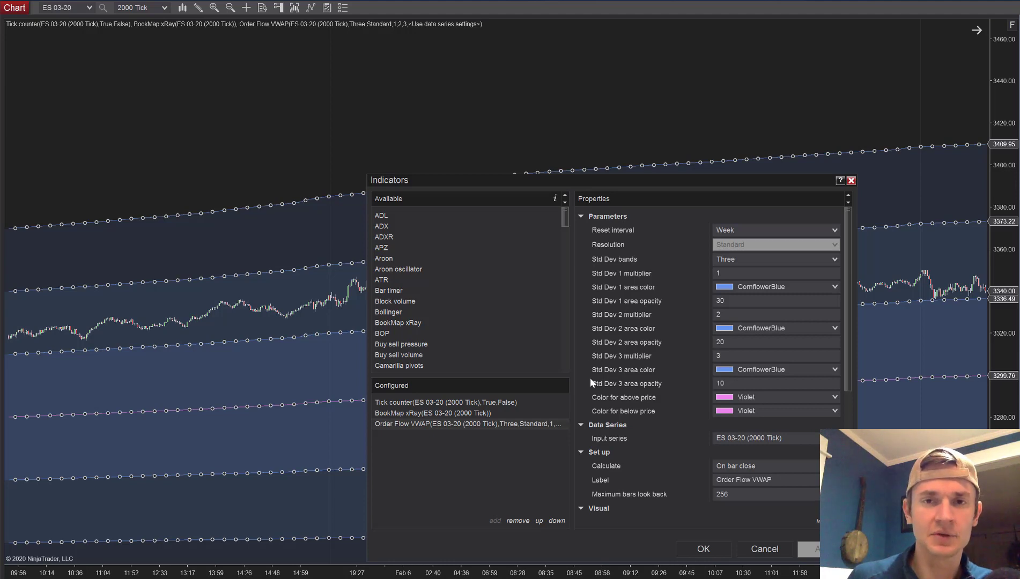
drag(574, 153, 498, 127)
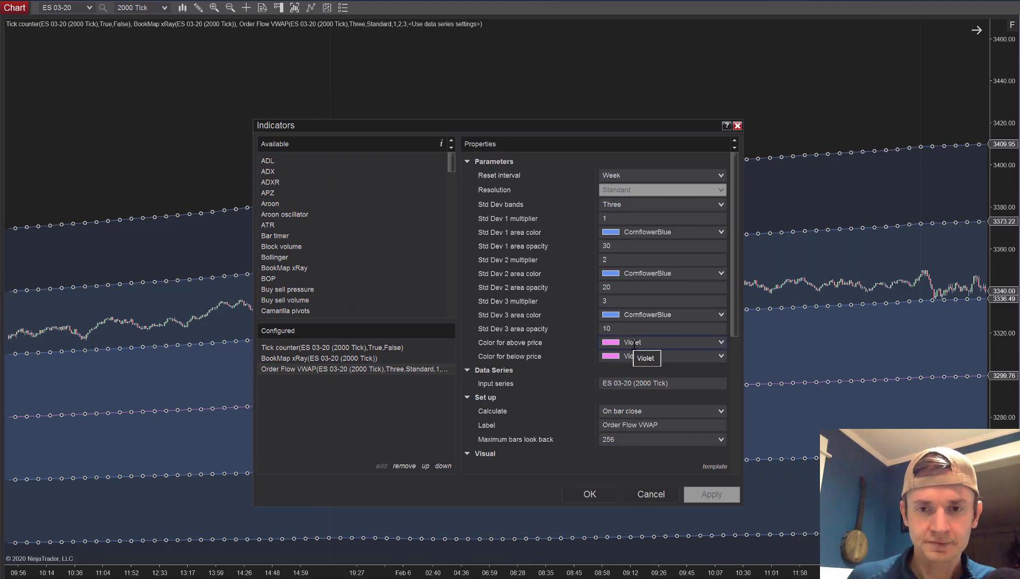
click(722, 341)
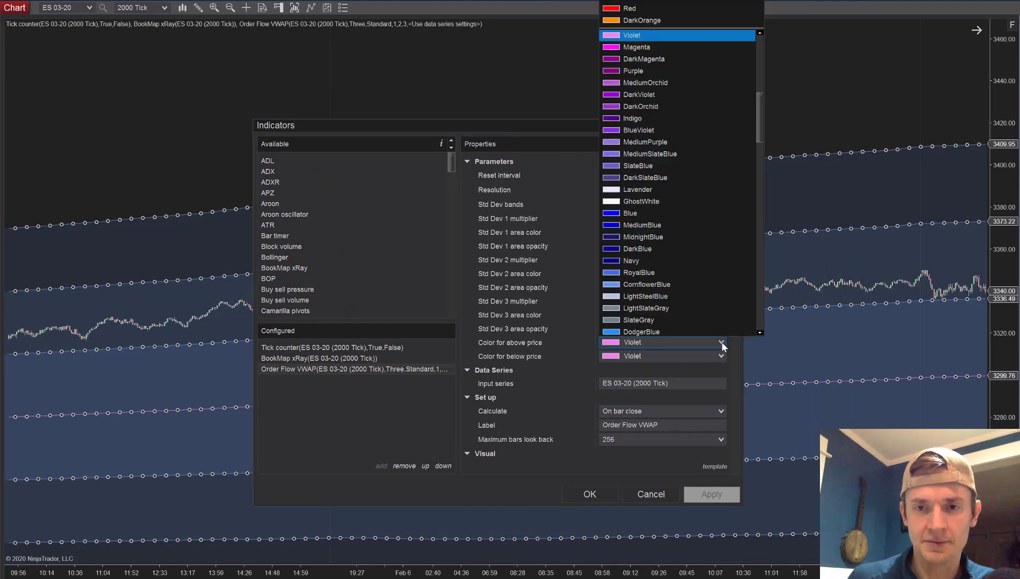
click(630, 7)
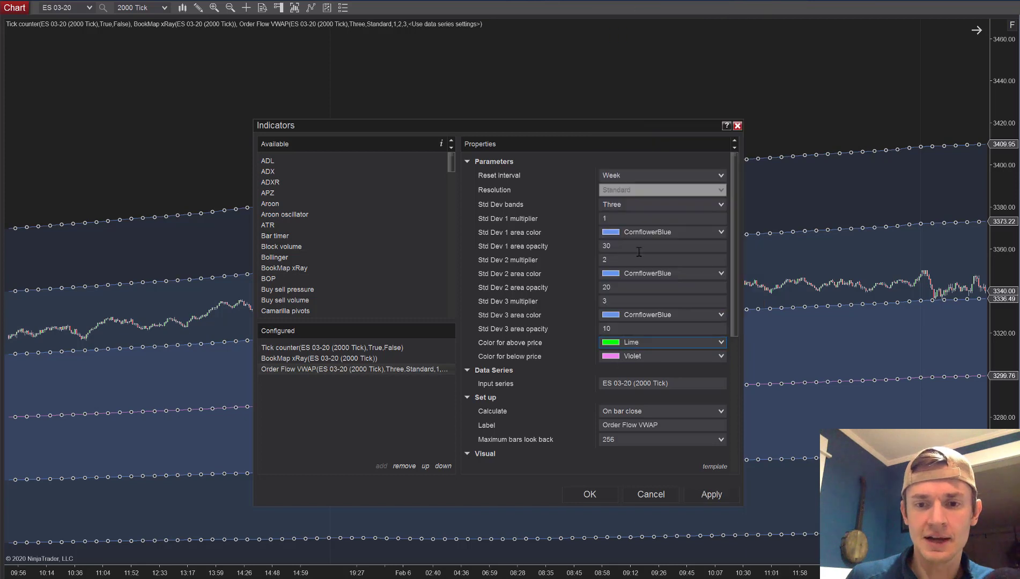
click(721, 357)
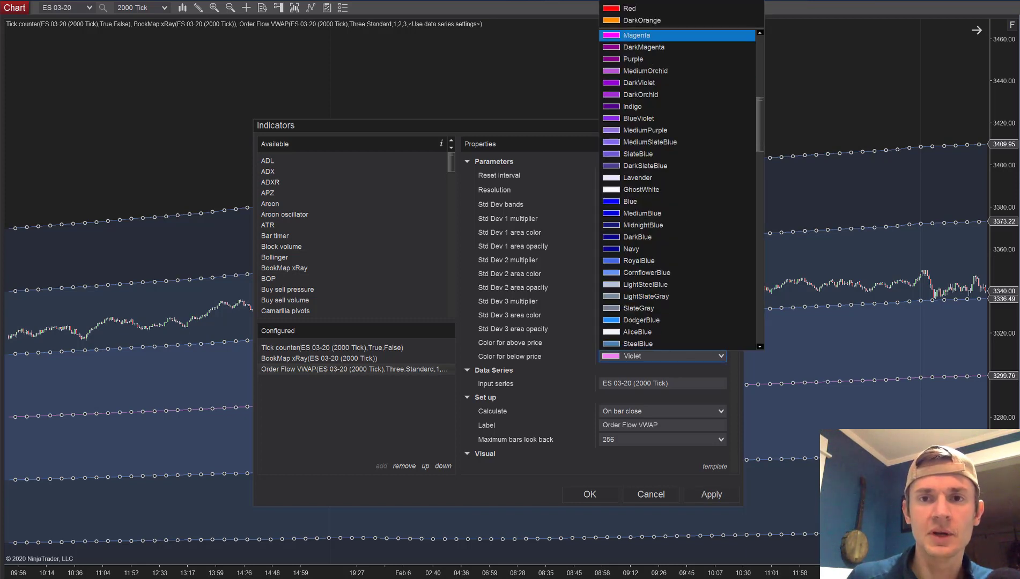
click(633, 7)
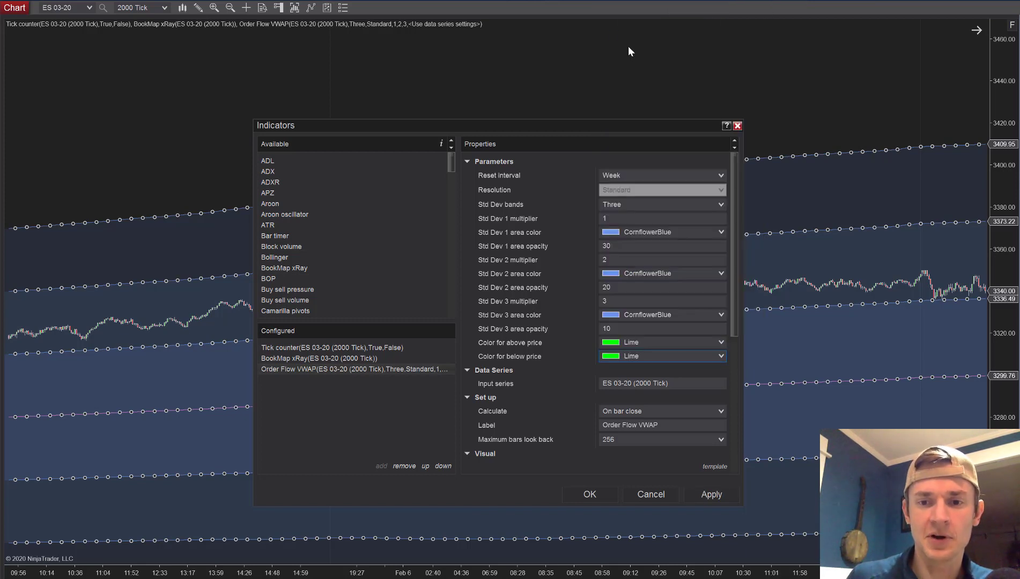
click(713, 495)
click(578, 495)
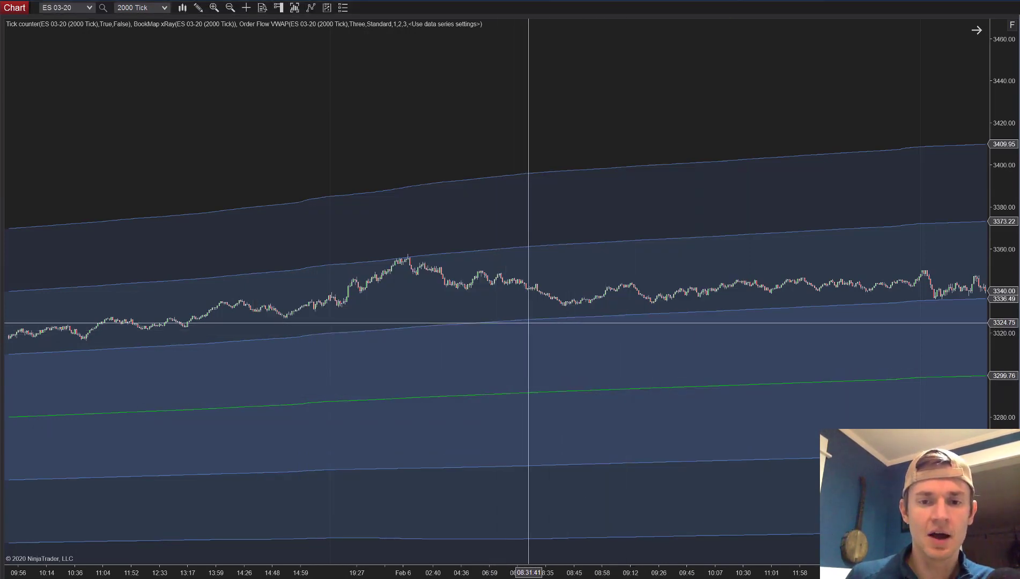
Switch the Order Flow VWAP indicator's reset interval to Session and apply it to the chart
click(528, 319)
right_click(529, 319)
click(553, 373)
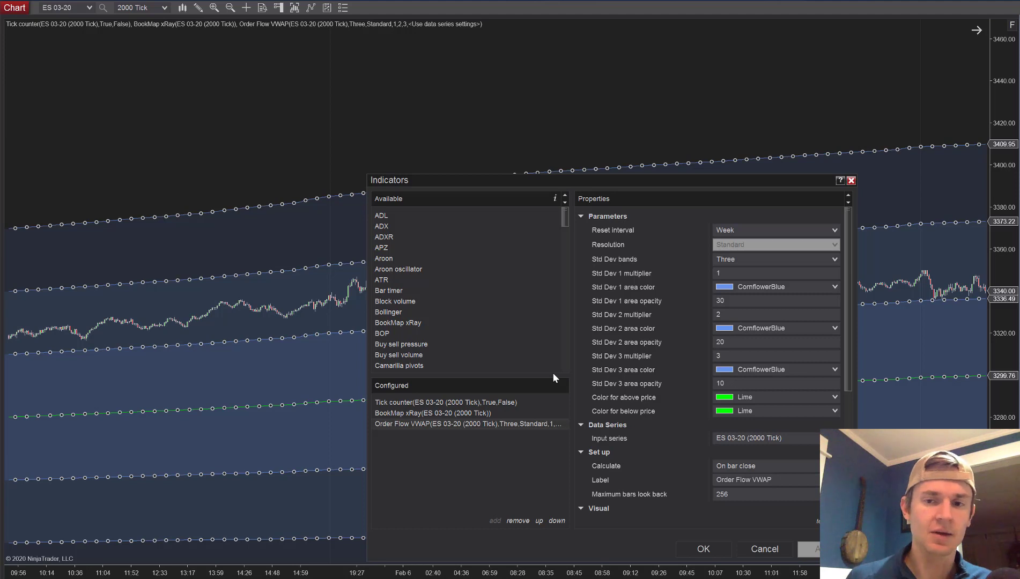
click(742, 261)
click(742, 259)
click(737, 229)
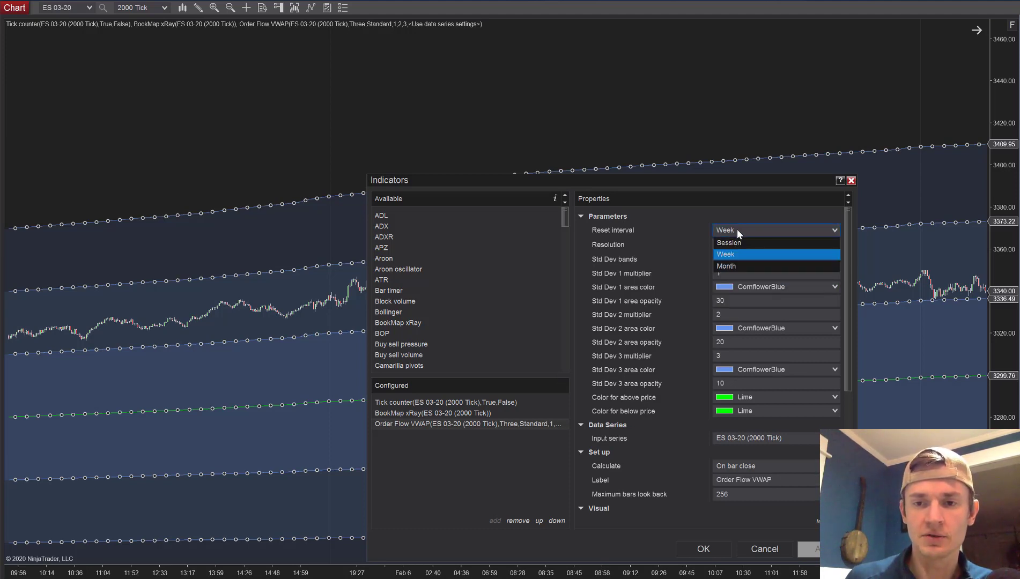
click(732, 242)
click(809, 549)
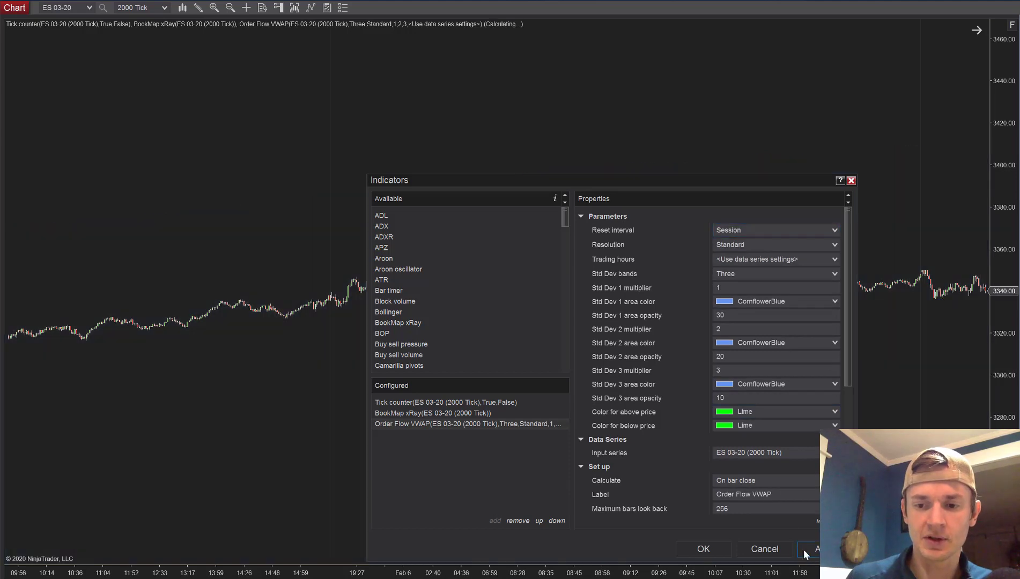
click(706, 548)
click(586, 321)
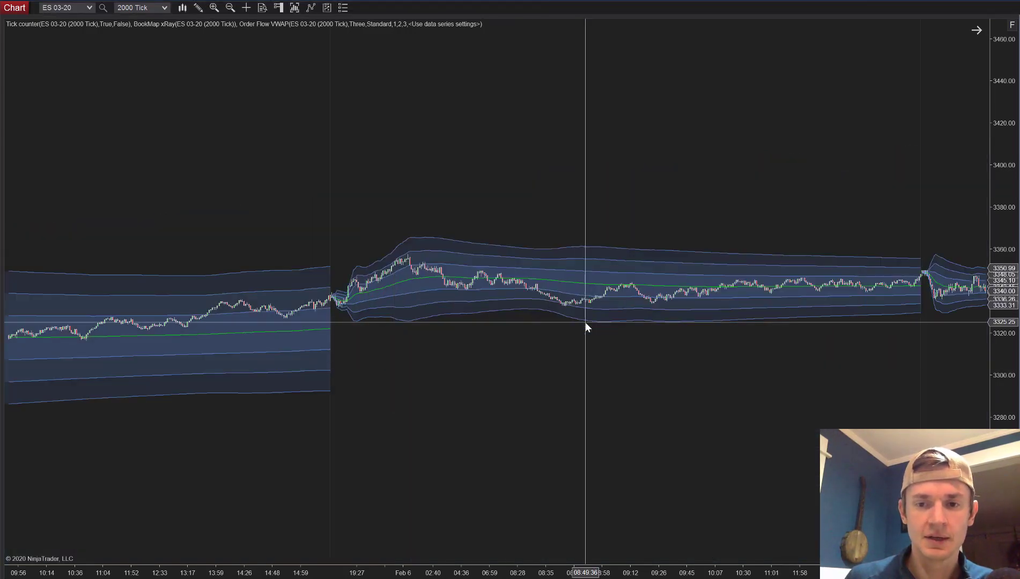
Examine how price moves around the session VWAP and its standard deviation bands across the Feb 6 and Feb 7 sessions
drag(719, 573, 613, 573)
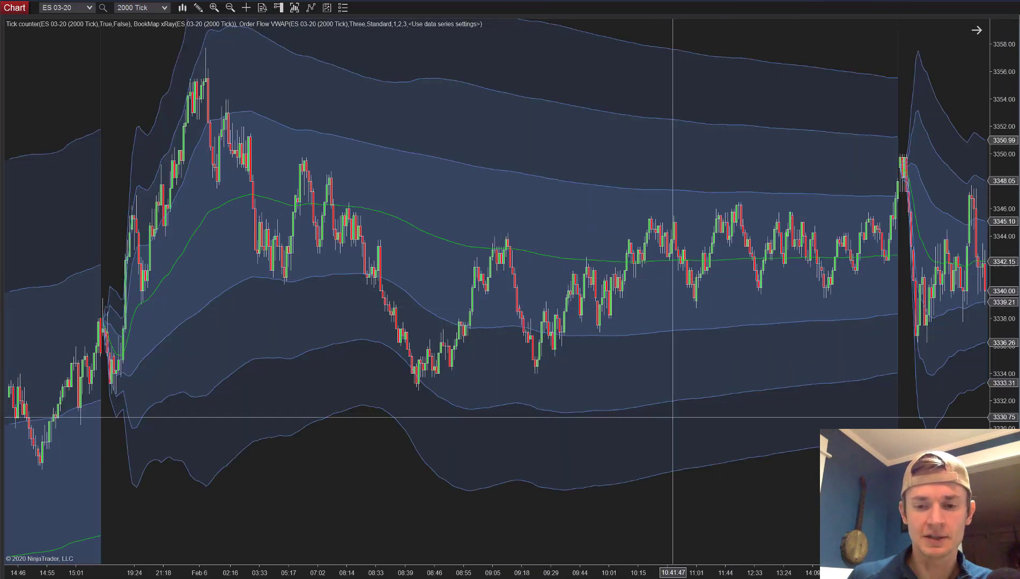
scroll(687, 574, up, 10)
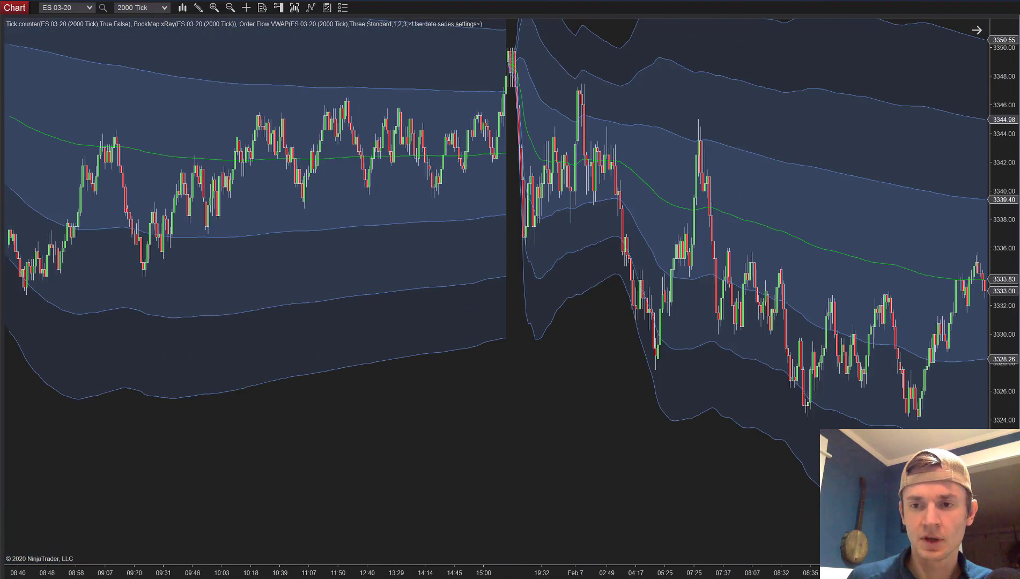
scroll(686, 575, down, 10)
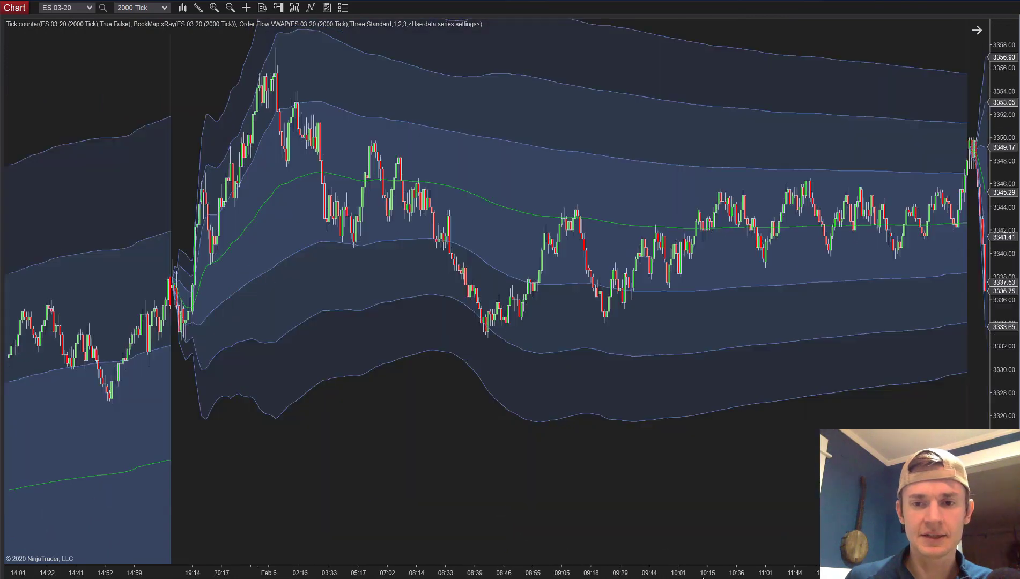
click(295, 8)
click(730, 129)
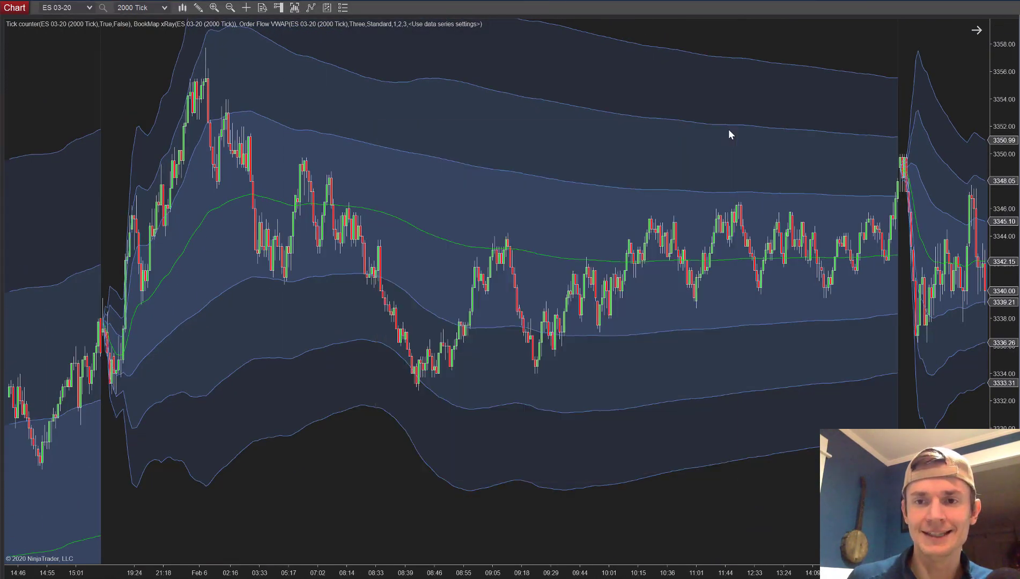
Change the Order Flow VWAP indicator's resolution to Tick in its properties
click(556, 259)
right_click(558, 259)
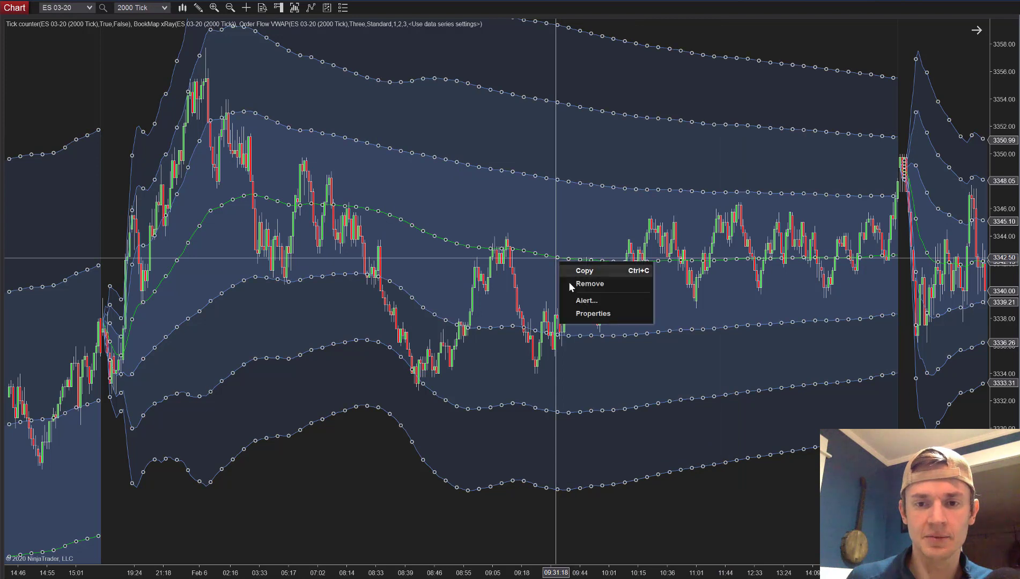
click(579, 314)
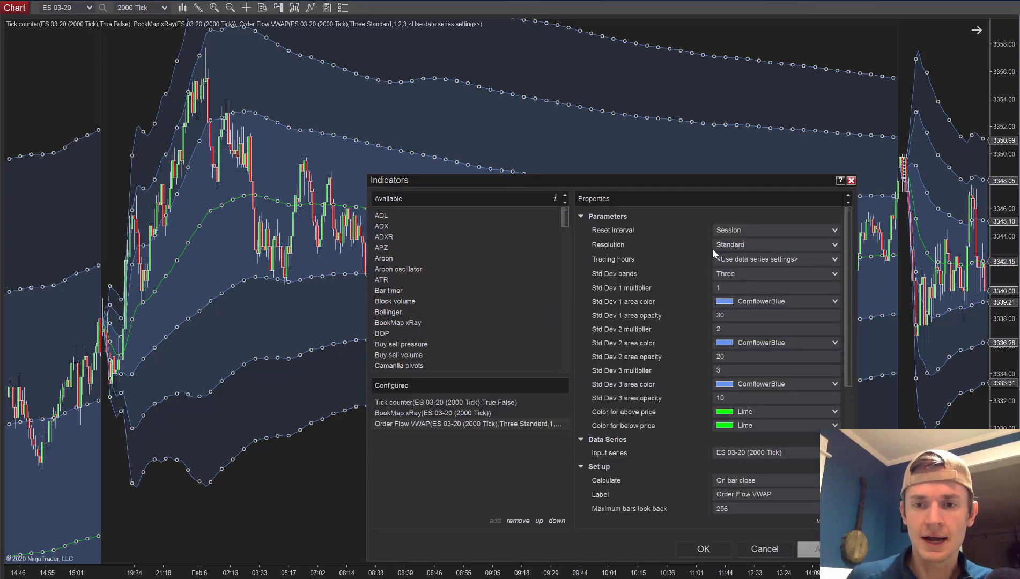
click(728, 244)
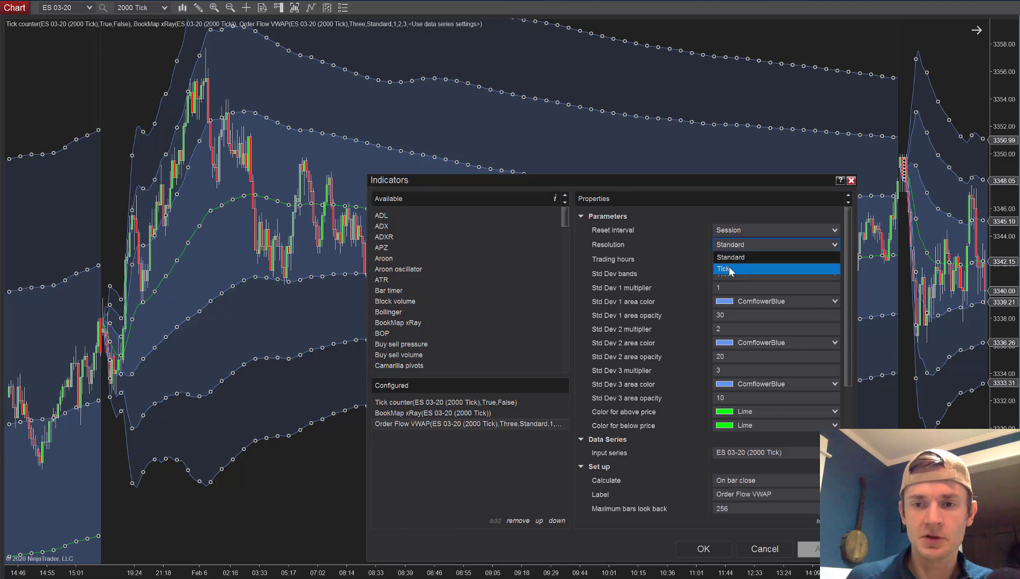
click(729, 269)
click(724, 244)
click(730, 258)
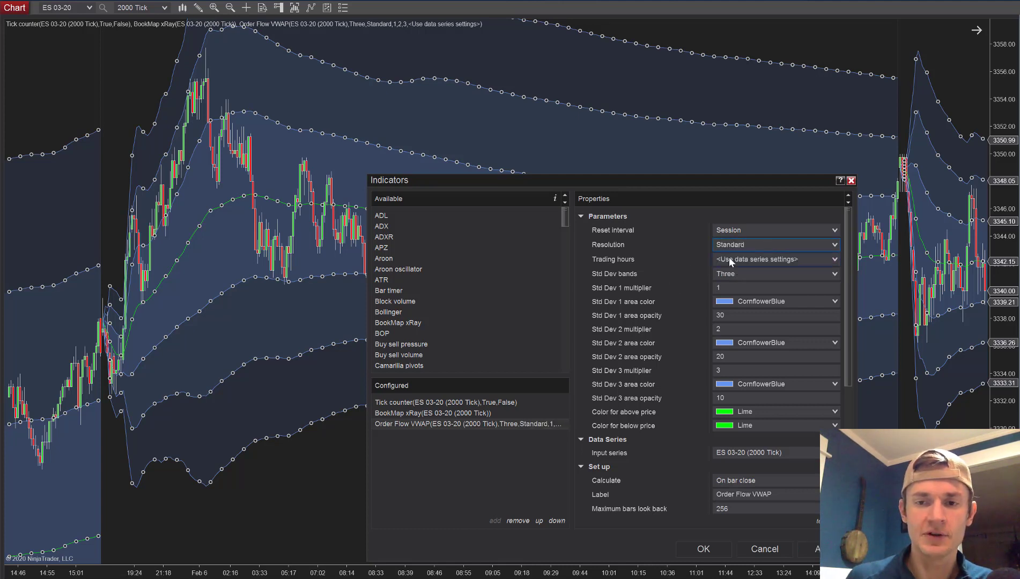
click(761, 245)
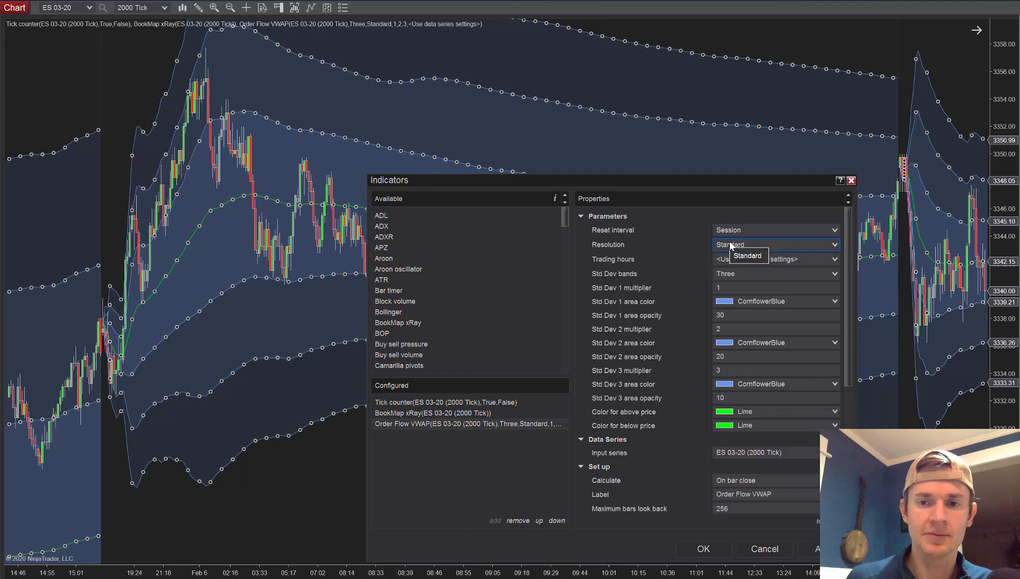
click(716, 270)
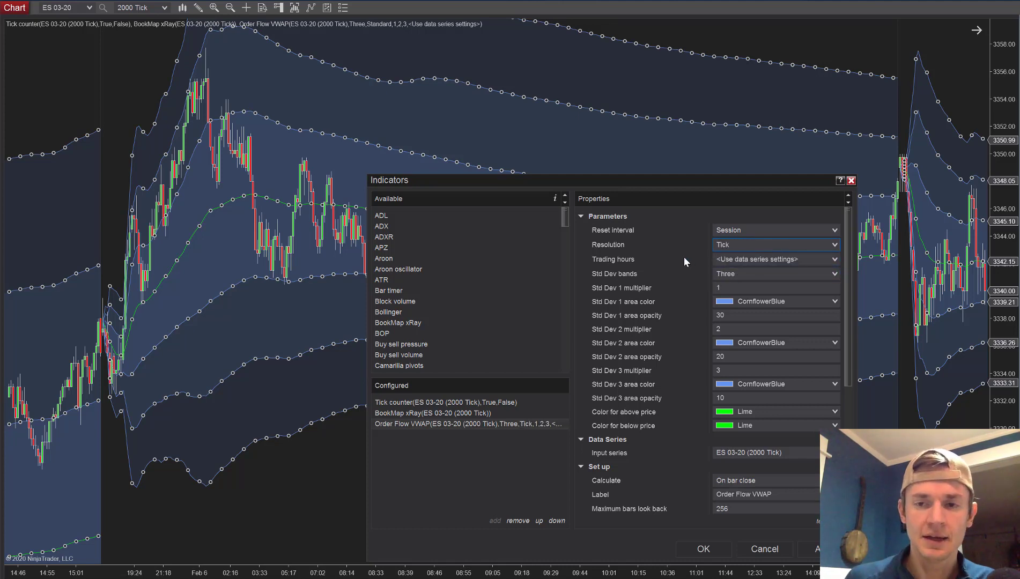
Review the Order Flow VWAP's remaining properties, from the band multipliers, colors and opacities down to the plot line styles
drag(847, 218, 850, 234)
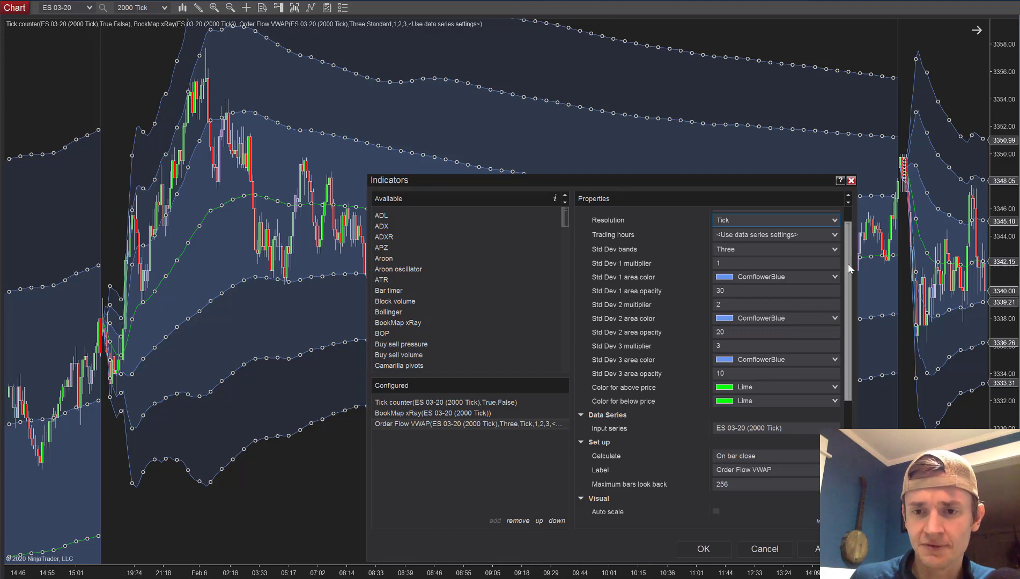
scroll(843, 275, down, 1)
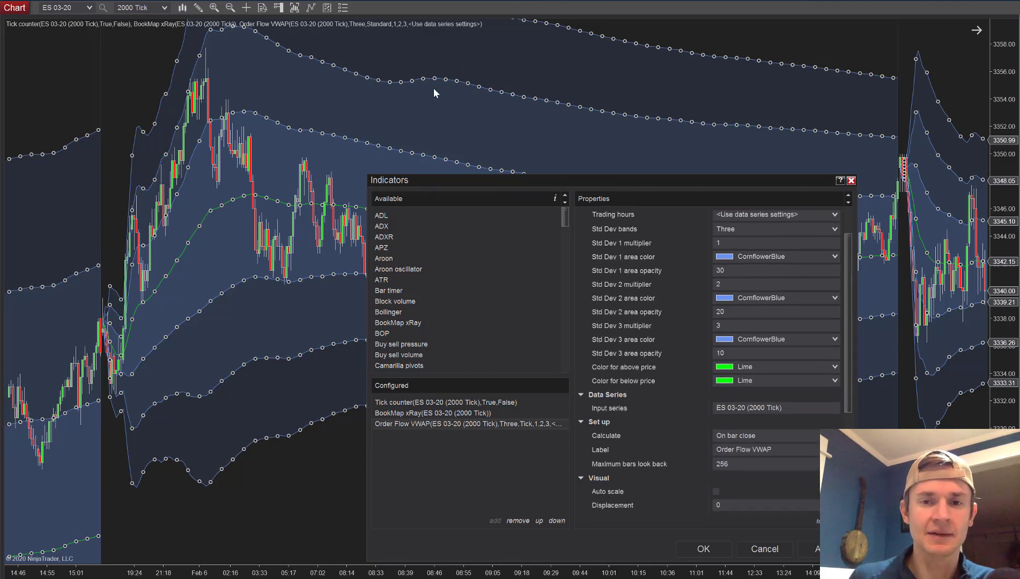
drag(740, 184, 636, 405)
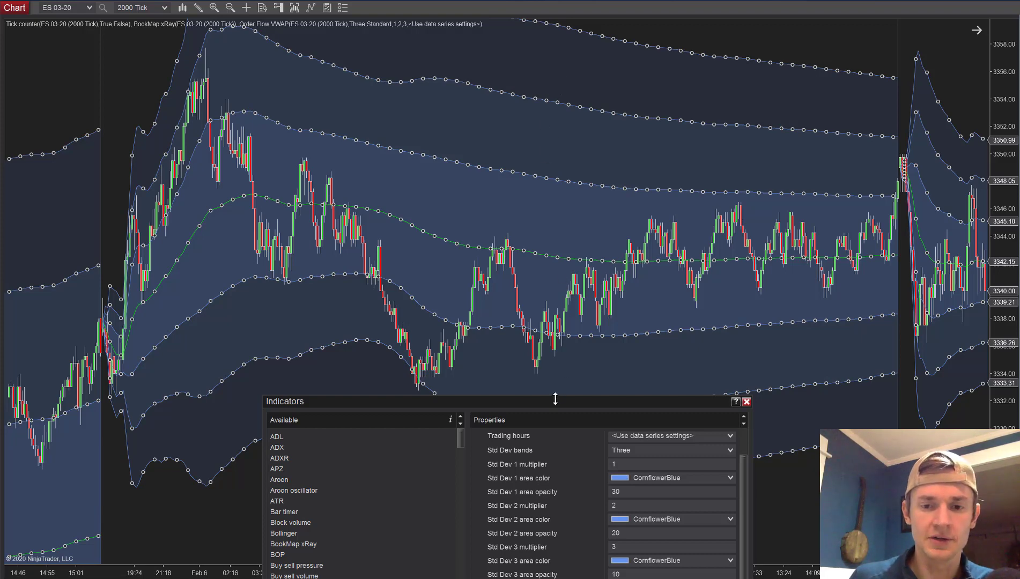
drag(555, 403, 615, 80)
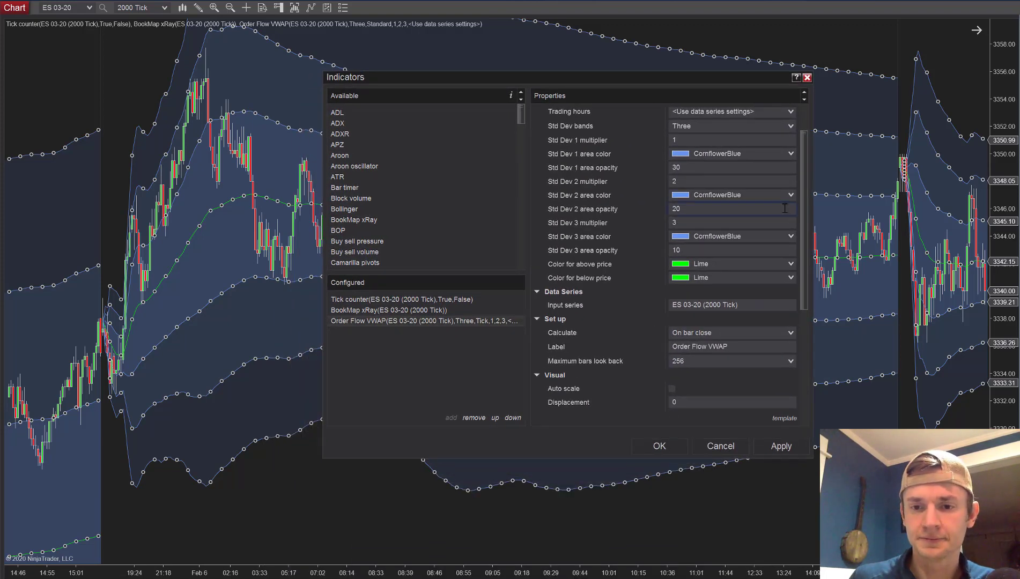
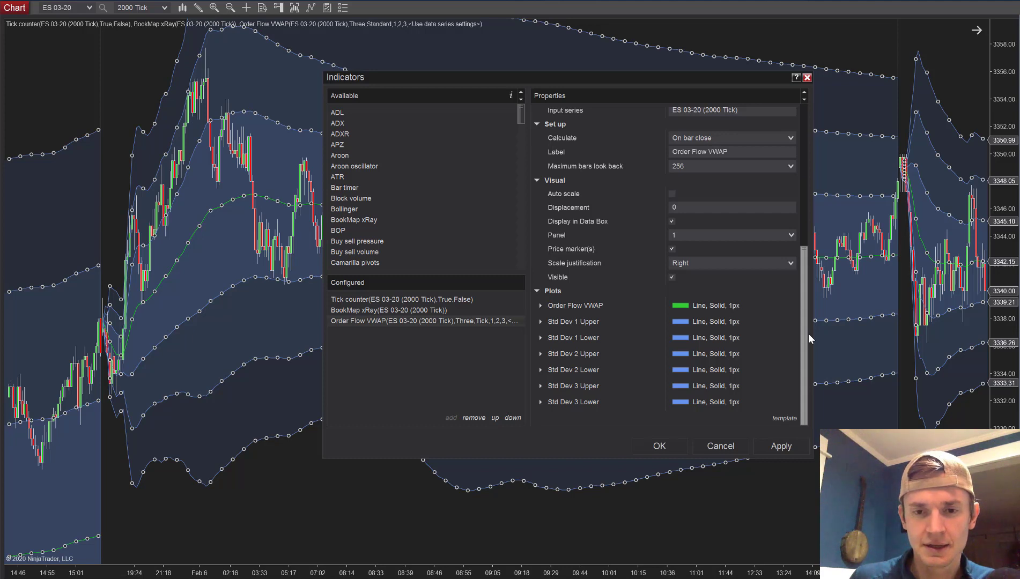
drag(809, 334, 803, 166)
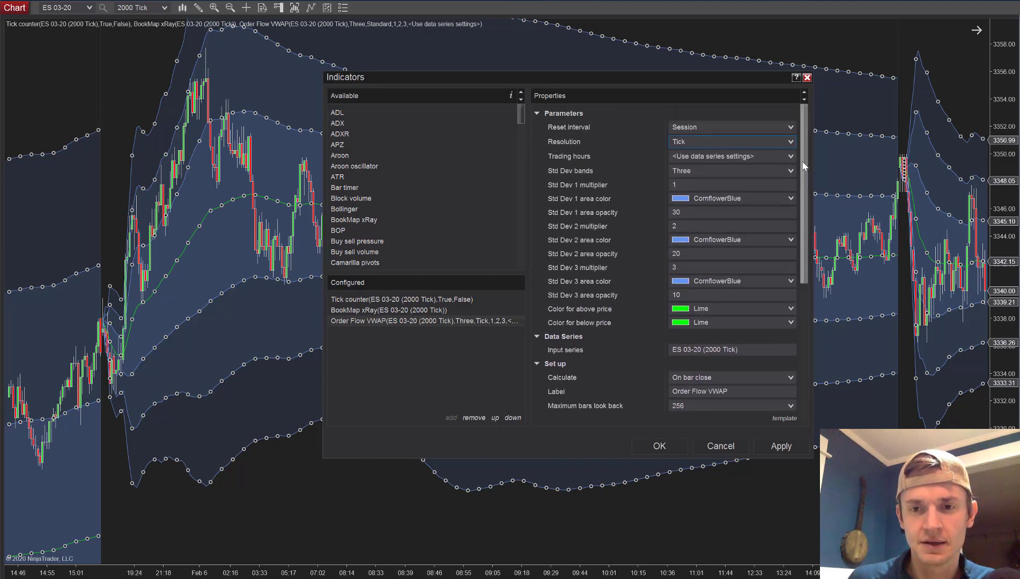
Set the Order Flow VWAP's Std Dev bands to None and apply the change to the chart
click(720, 170)
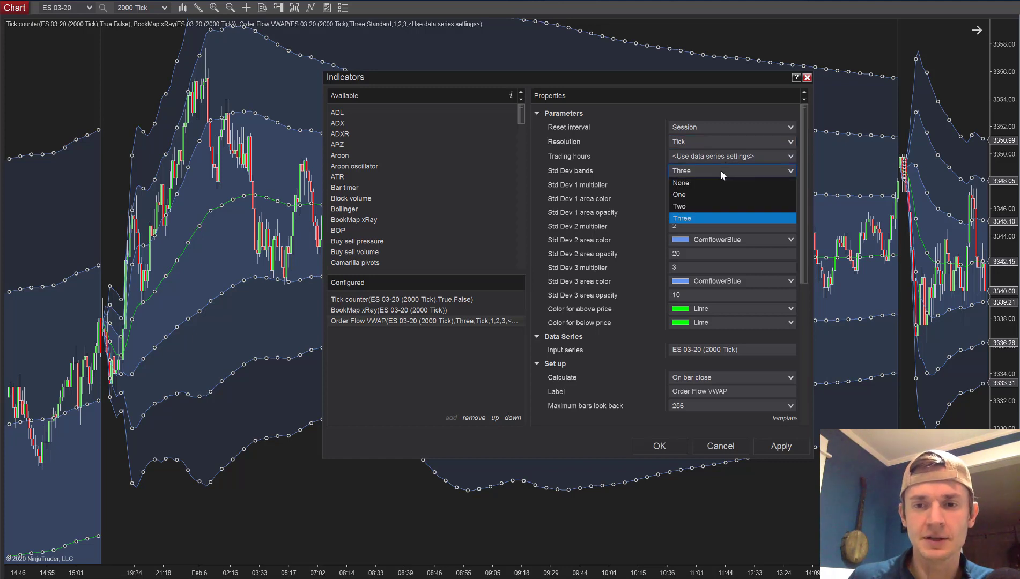
click(684, 172)
click(687, 172)
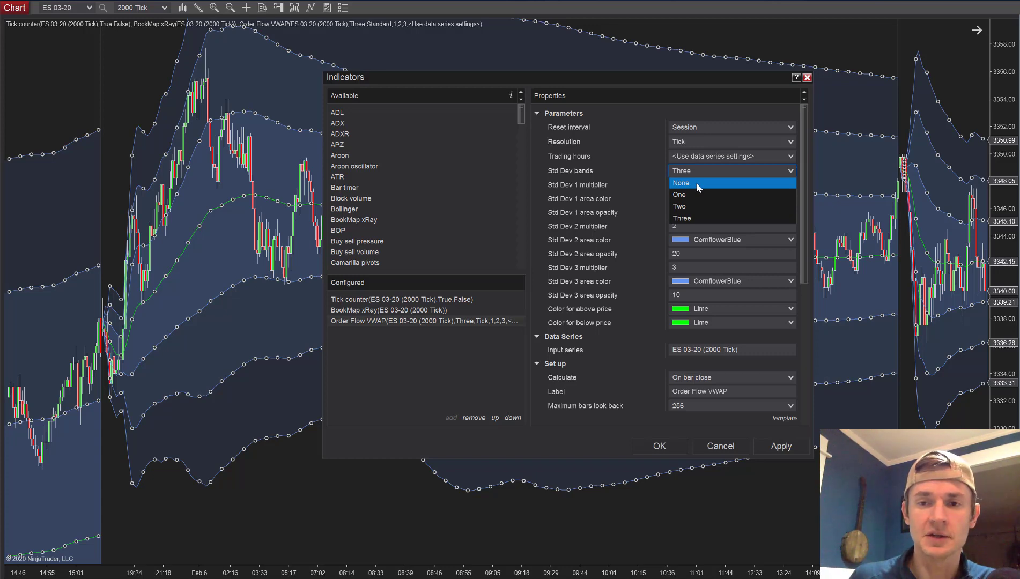
click(697, 182)
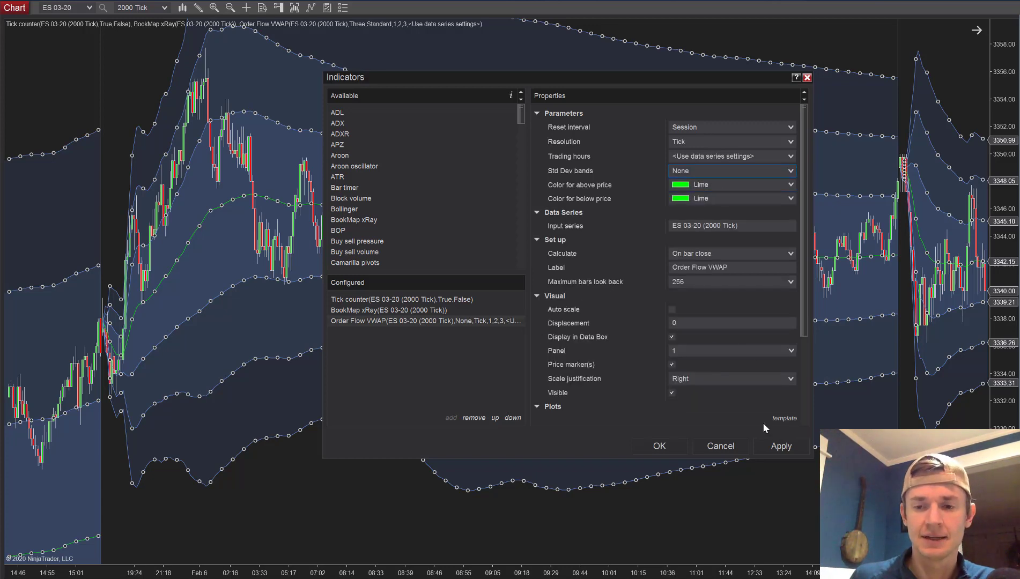
click(778, 447)
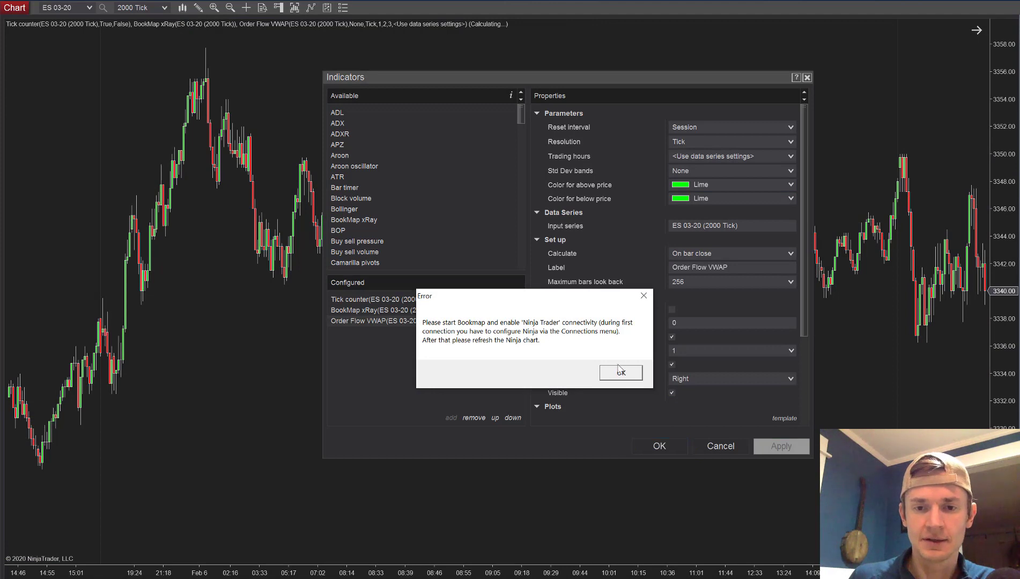
click(621, 373)
click(667, 441)
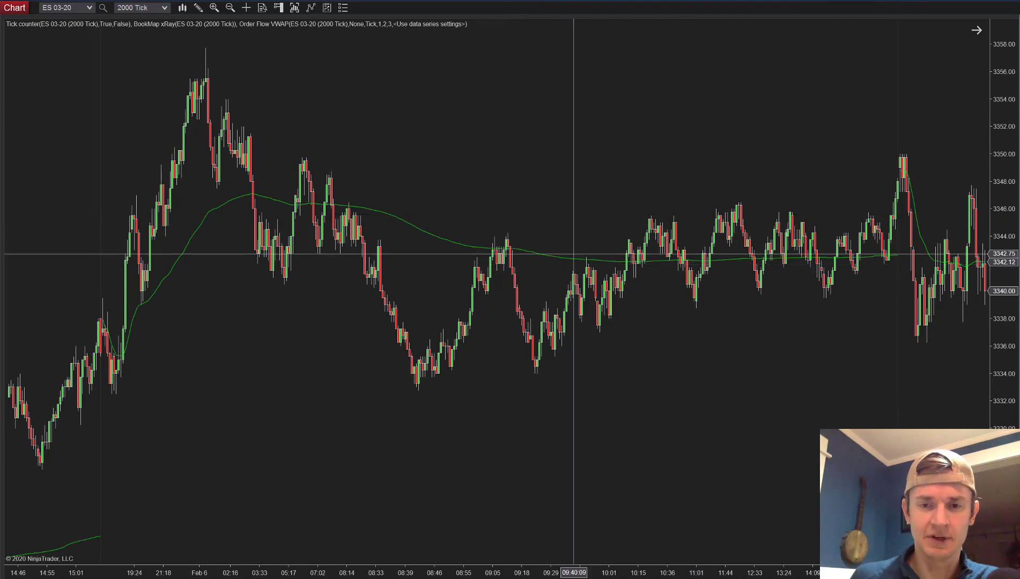
Set the Order Flow VWAP's Std Dev bands back to Three and apply the change to the chart
right_click(546, 255)
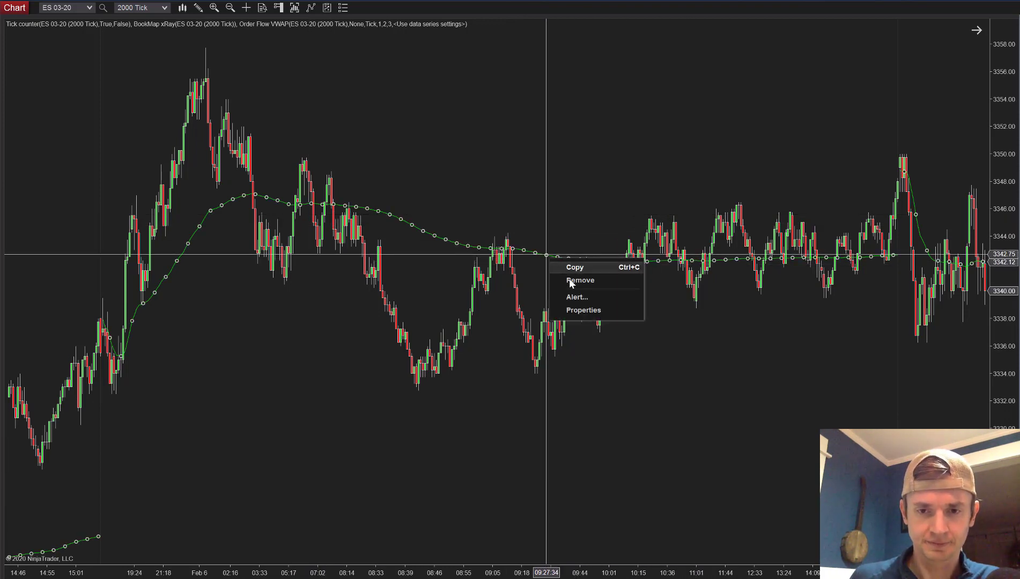
click(574, 265)
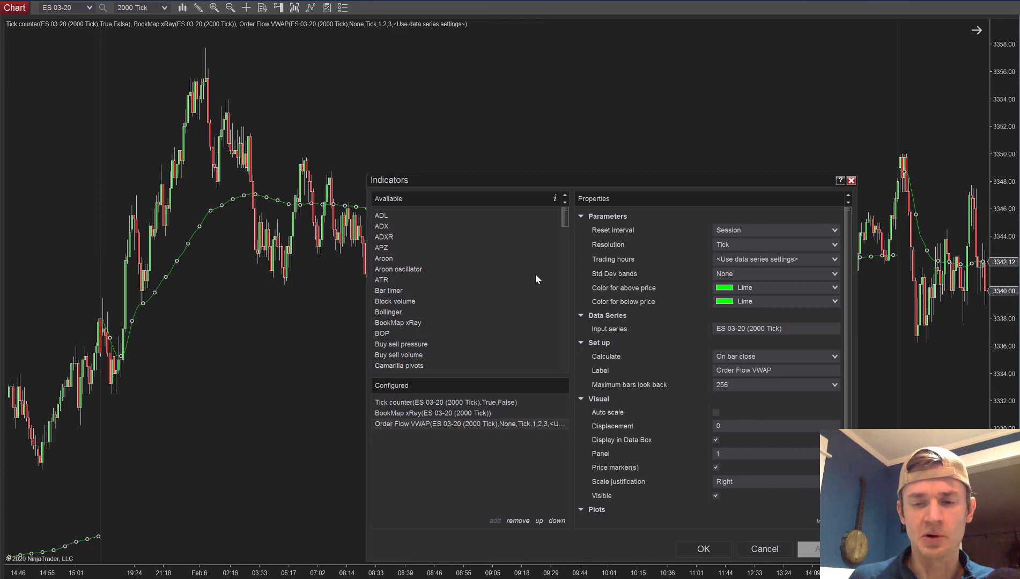
click(728, 274)
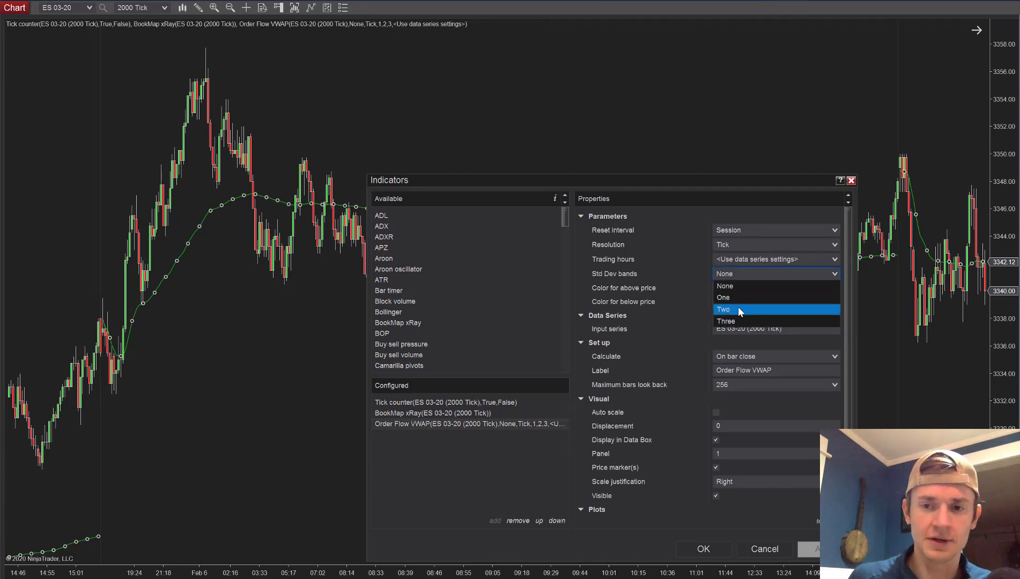
click(688, 318)
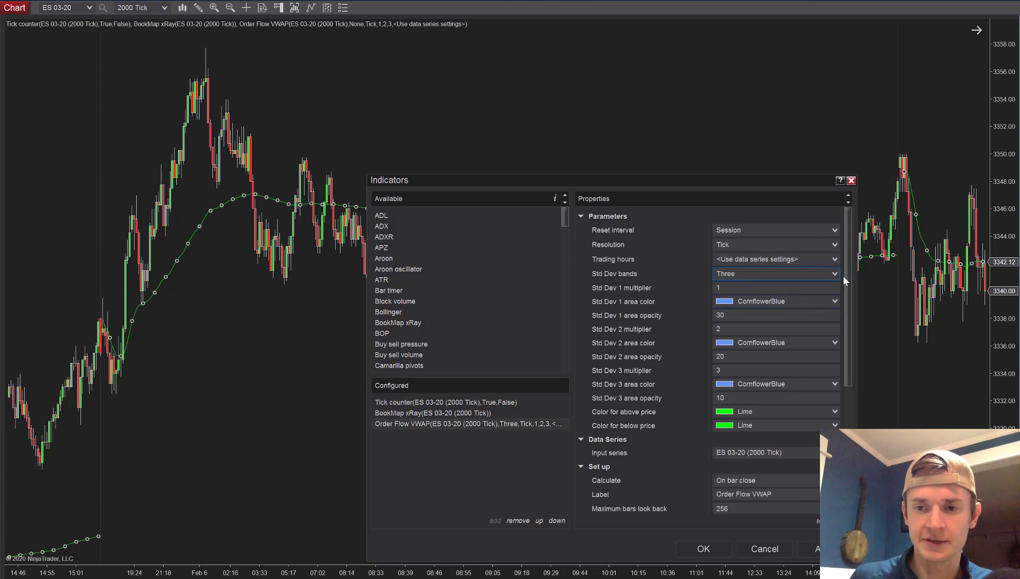
drag(846, 283, 850, 426)
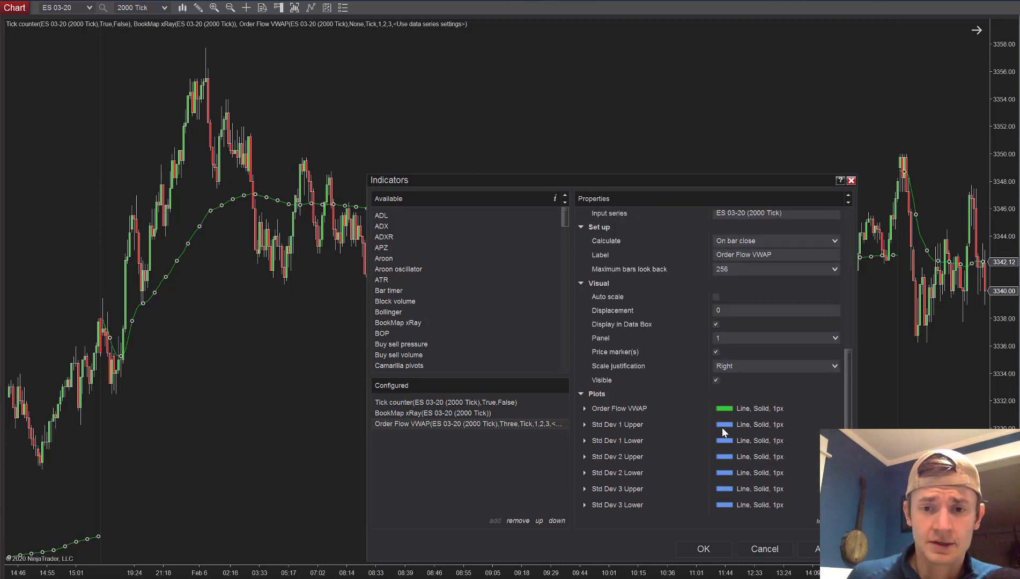
click(704, 549)
key(Return)
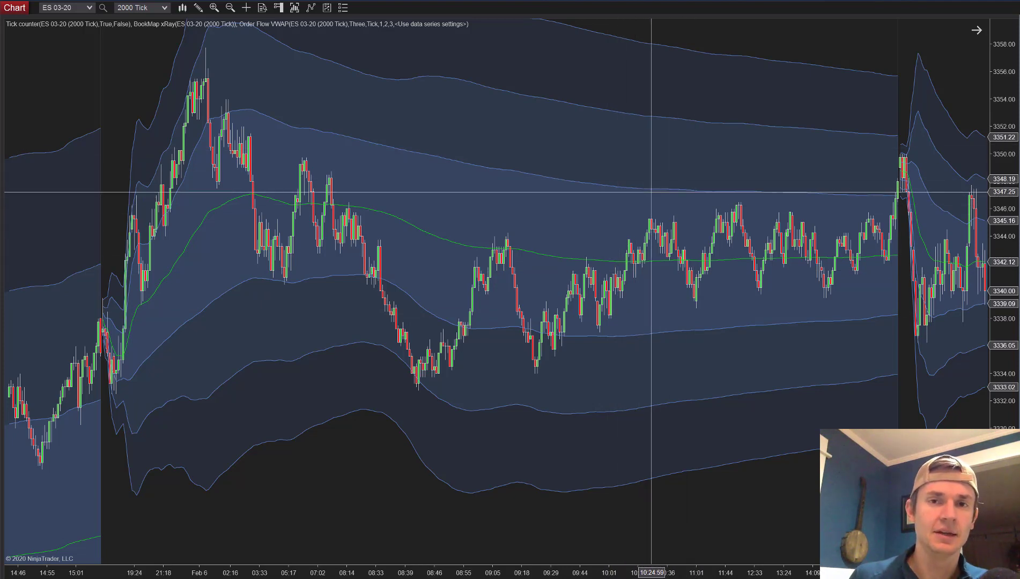
Examine price against the tick-resolution session VWAP and its three bands during the Feb 7 session
drag(754, 298, 231, 303)
drag(625, 499, 374, 446)
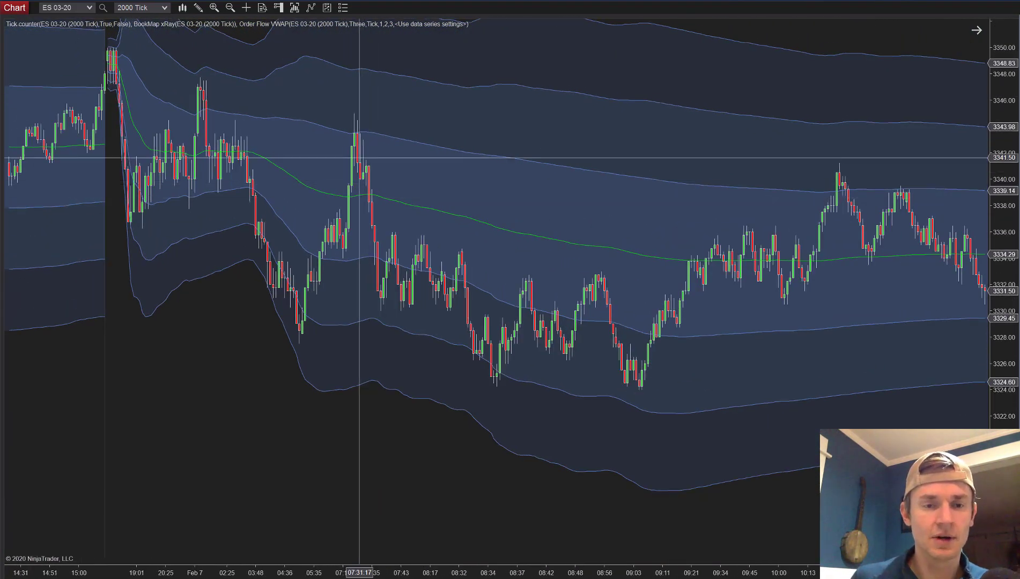